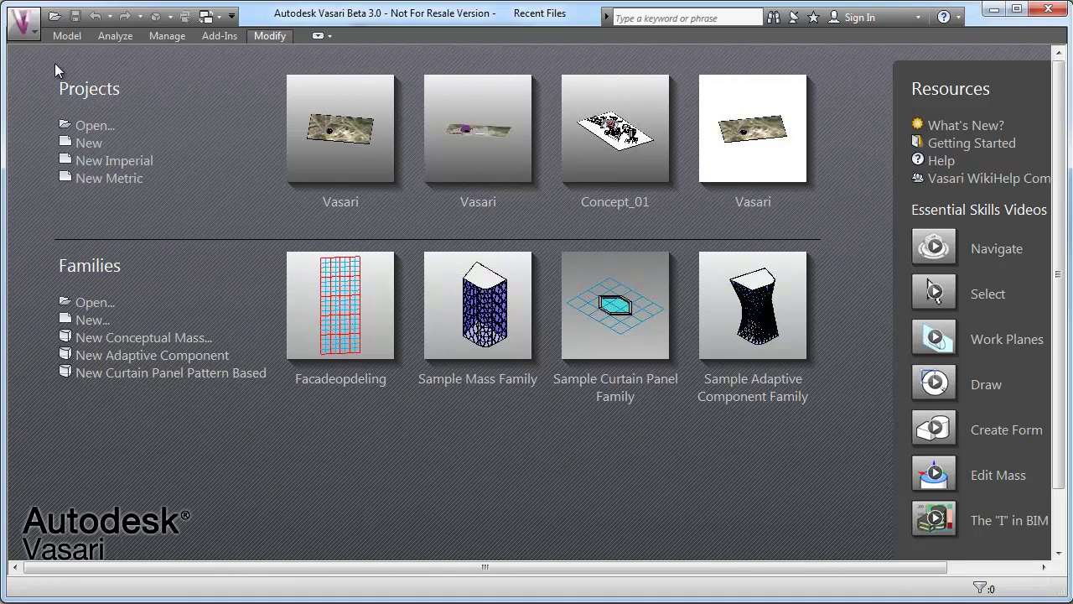
- Add the Vasari template file to the project template files in the file location options
left_click(22, 34)
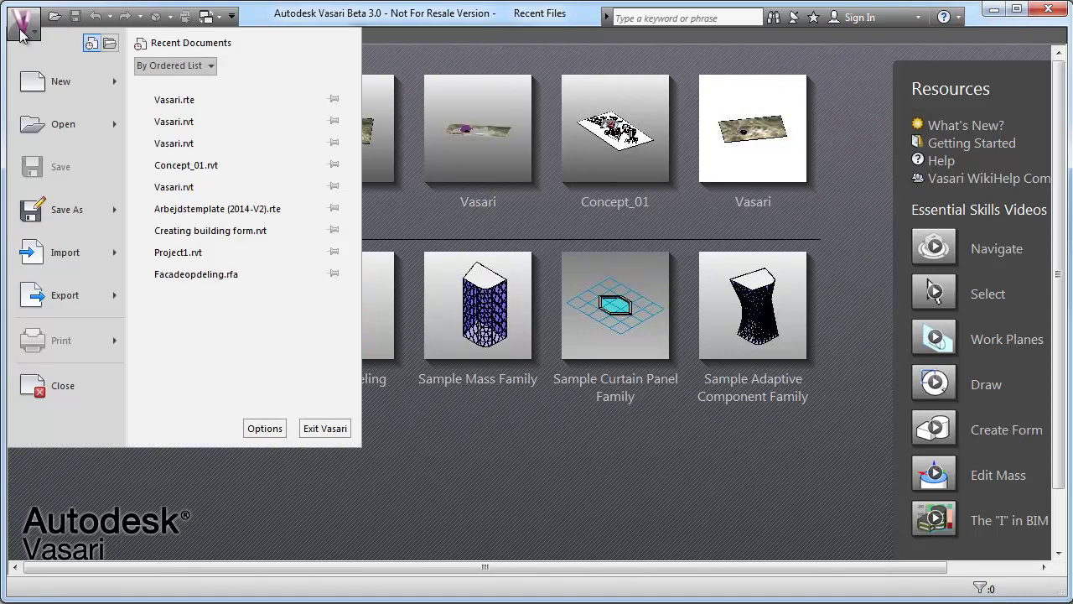
left_click(264, 427)
left_click(402, 142)
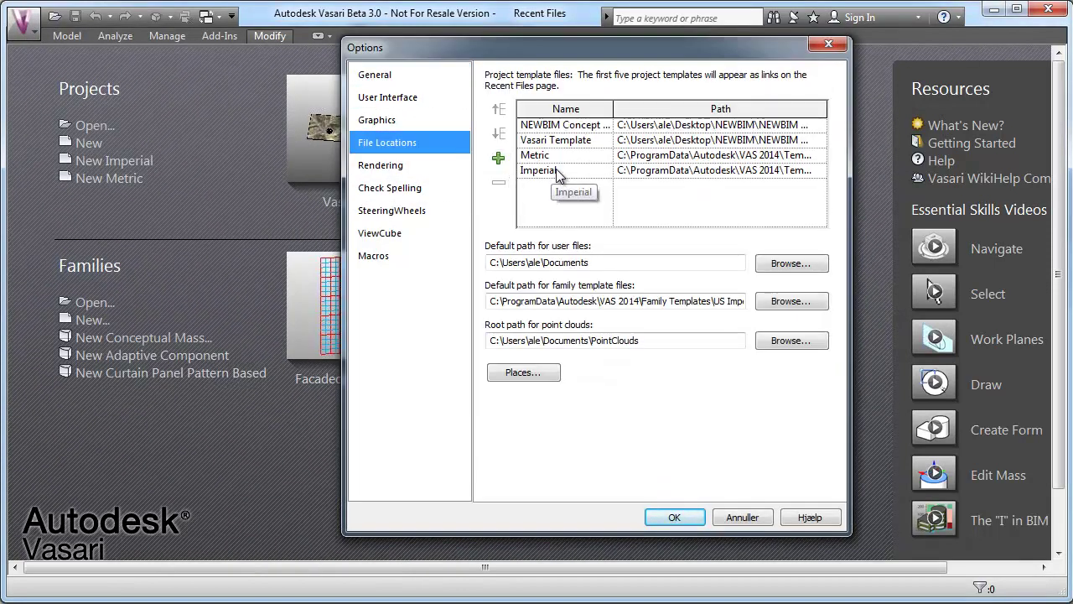
left_click(498, 156)
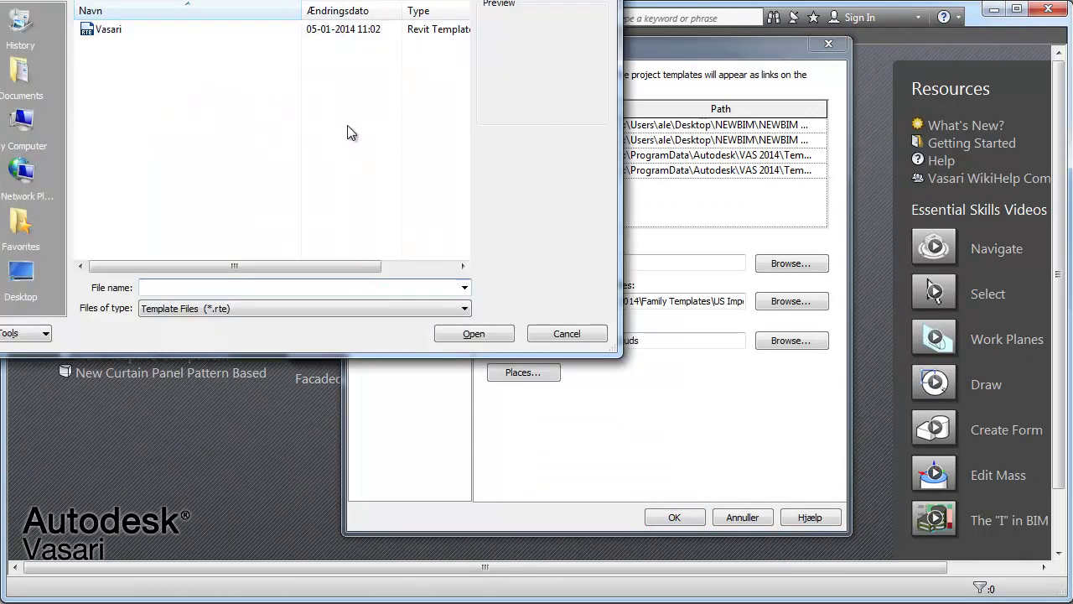
left_click(106, 32)
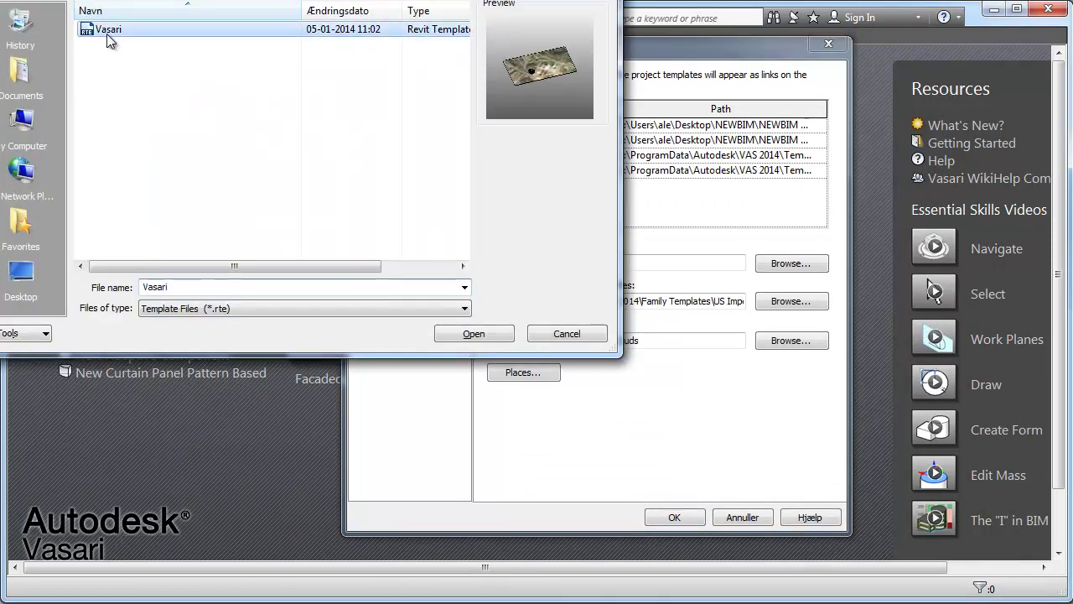
left_click(493, 335)
key("Return")
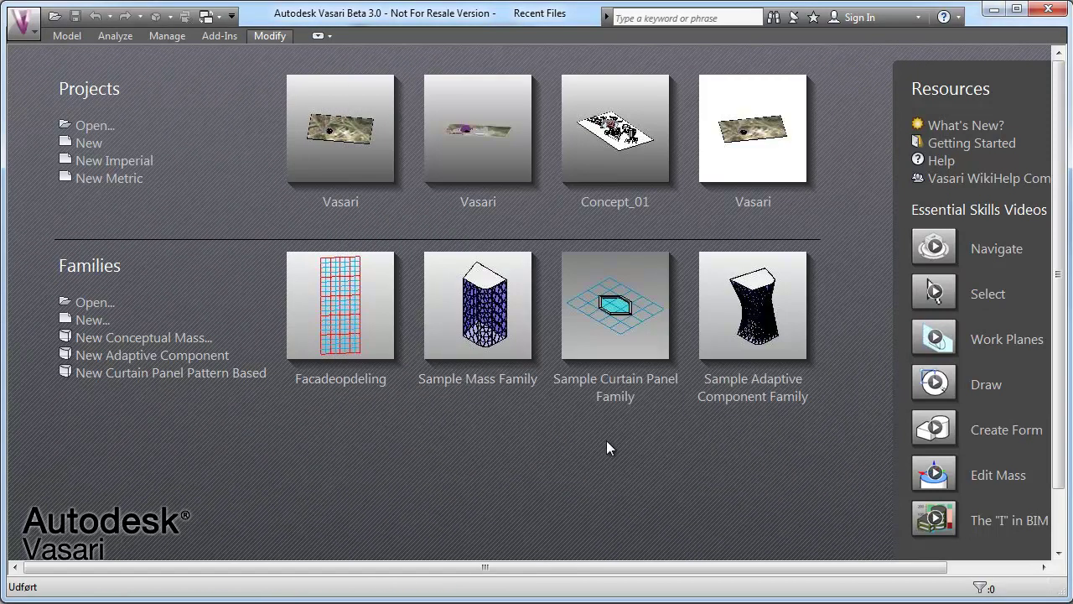
- Create a new metric project and open its {3D} view
left_click(108, 179)
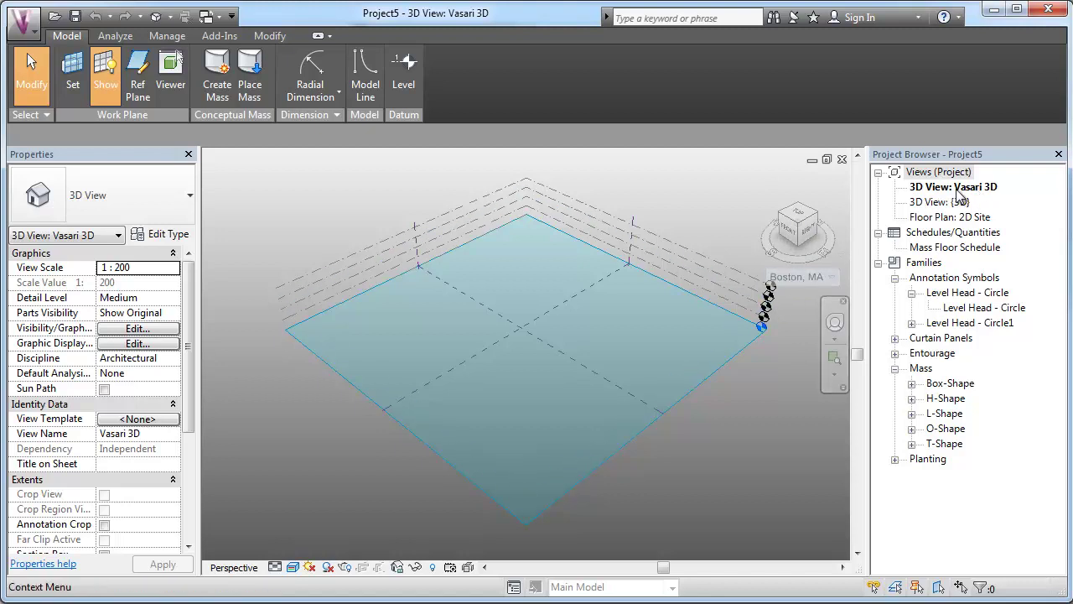
middle_click_drag(713, 394, 704, 419, "shift")
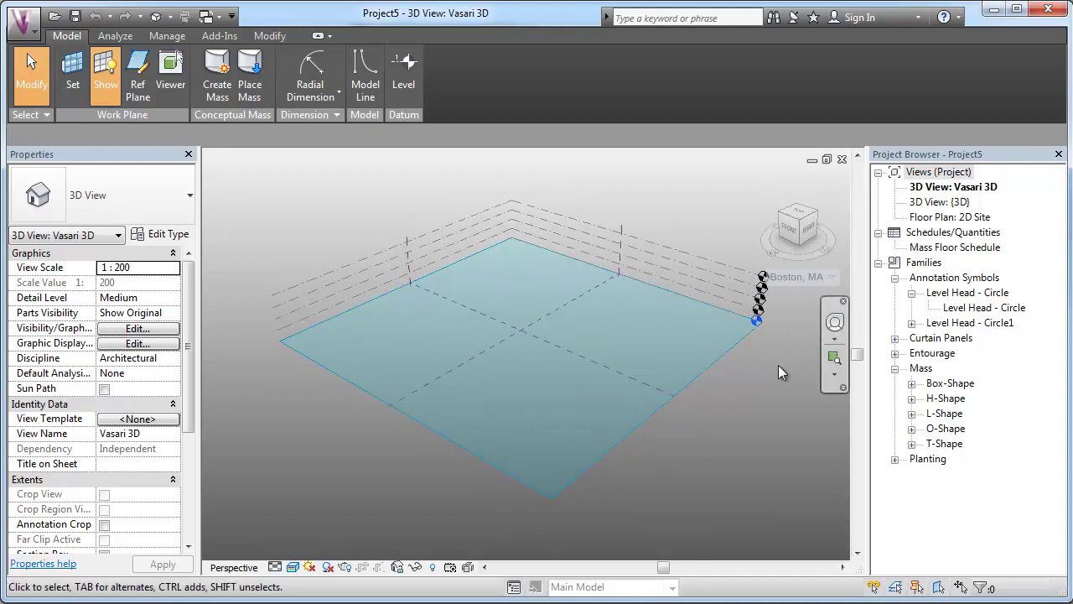
double_click(937, 203)
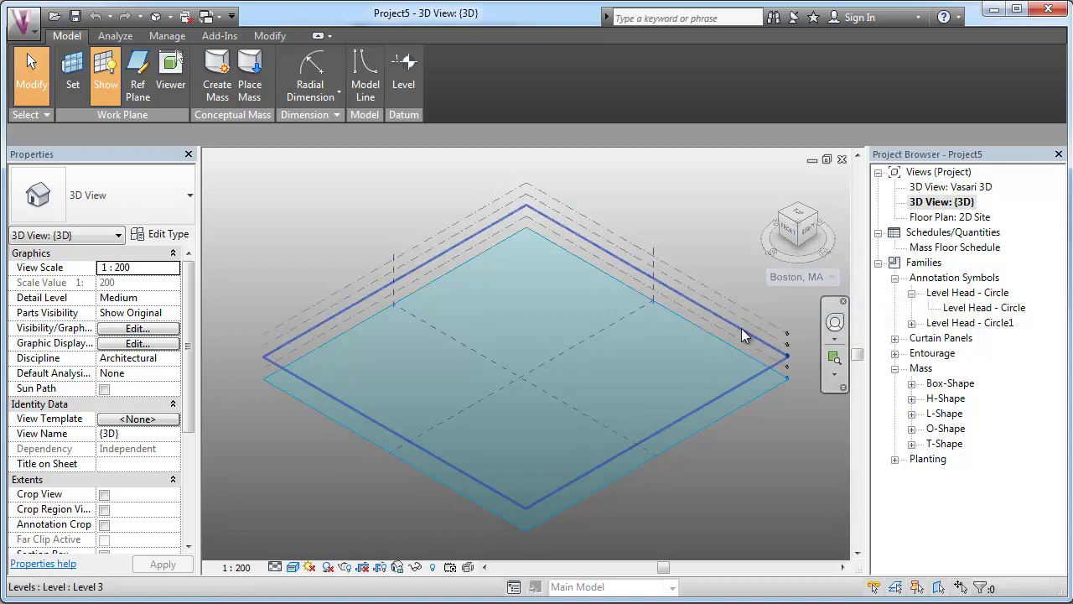
- In the front orientation, set the elevation of Level 2 to 3200 mm above Level 1
left_click(789, 232)
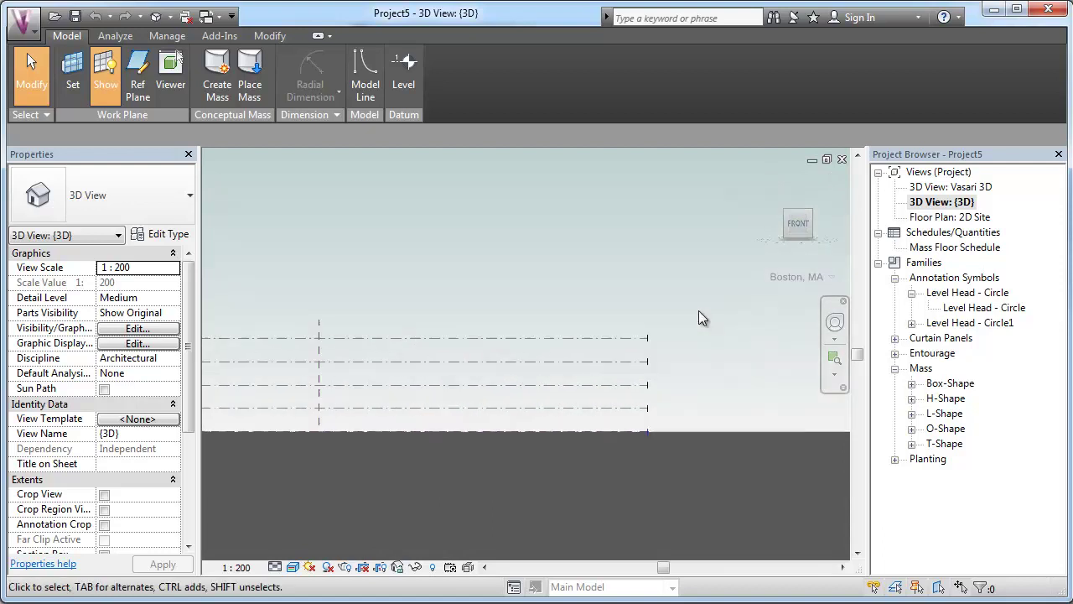
left_click(617, 408)
scroll(508, 412, "up", 1)
scroll(526, 431, "up", 1)
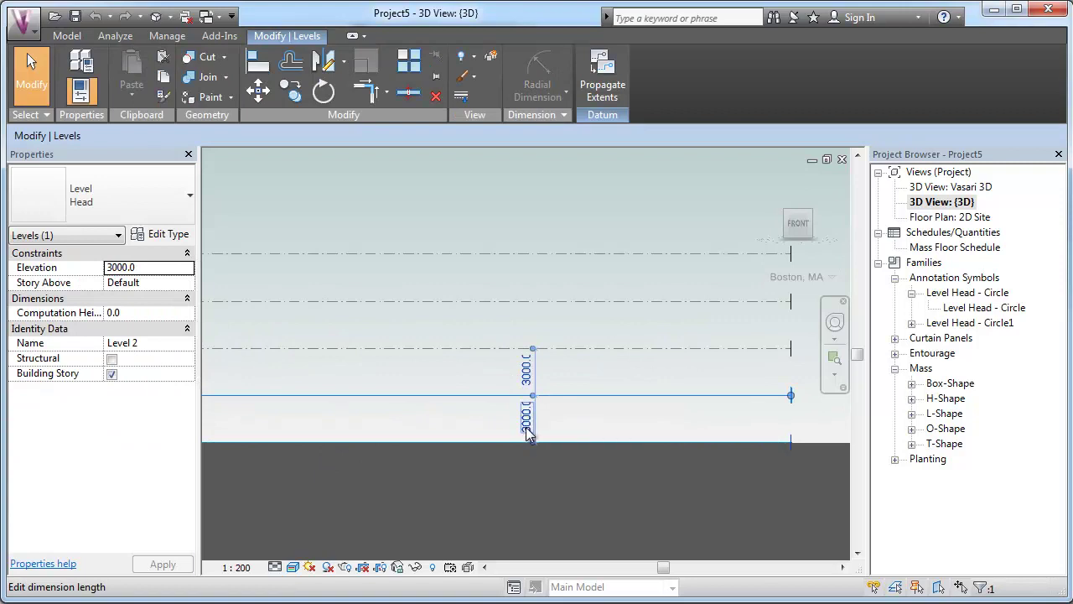
left_click(528, 420)
type("3200")
key("Return")
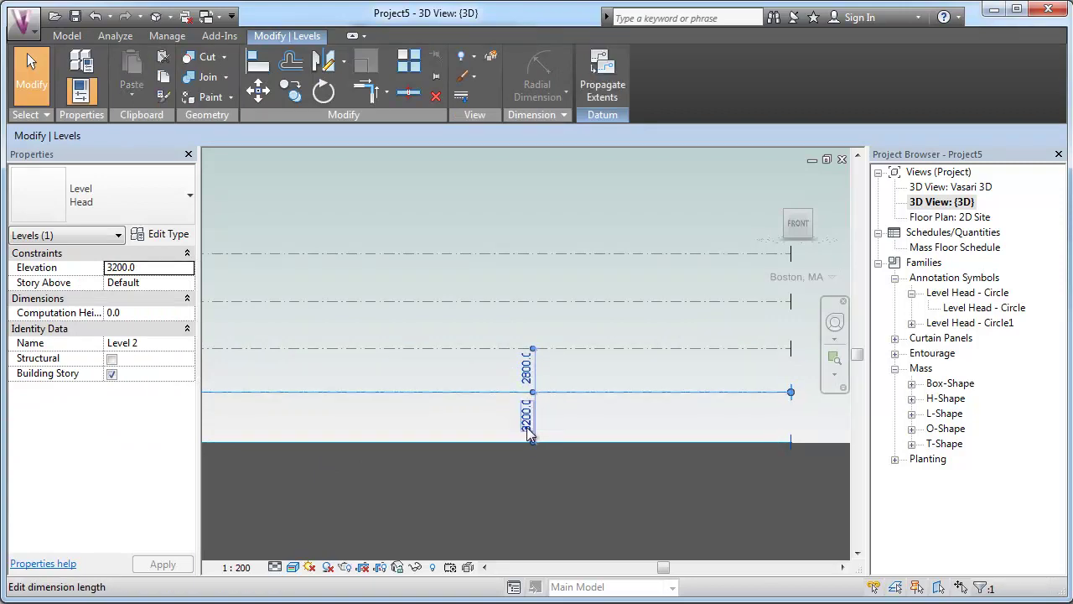
left_click(621, 334)
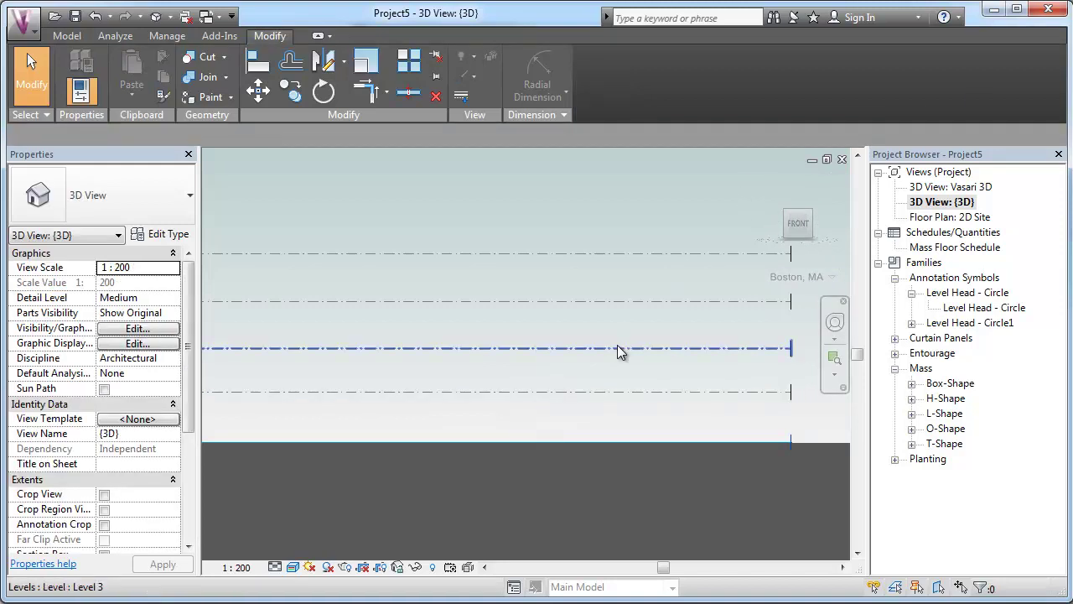
- Copy the uppermost level, Level 5, vertically upward by 3200 mm to add another level
left_click(618, 346)
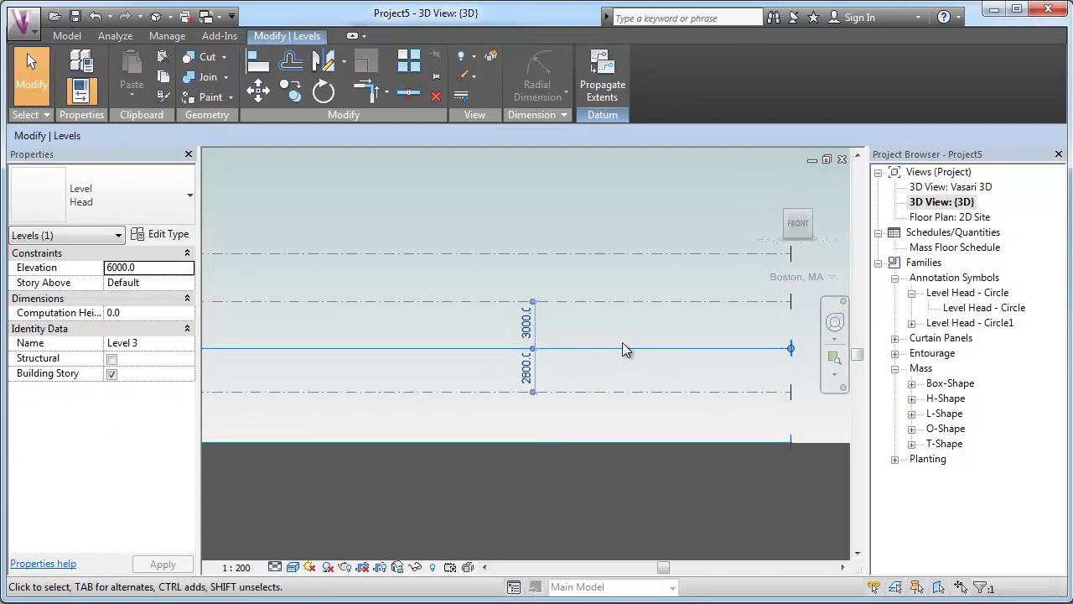
scroll(622, 343, "down", 3)
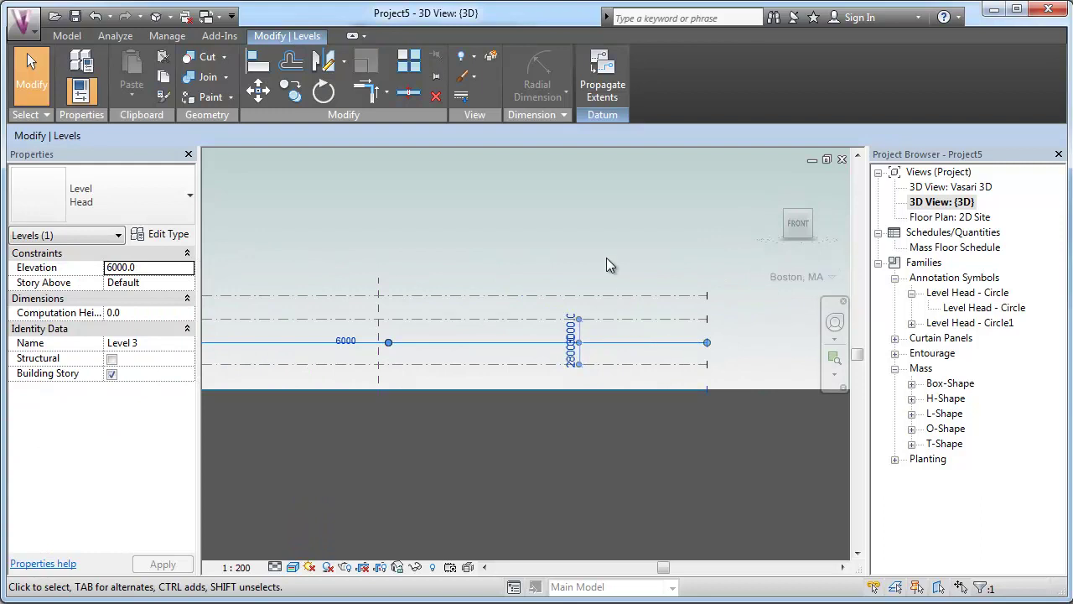
left_click(607, 261)
left_click(596, 295)
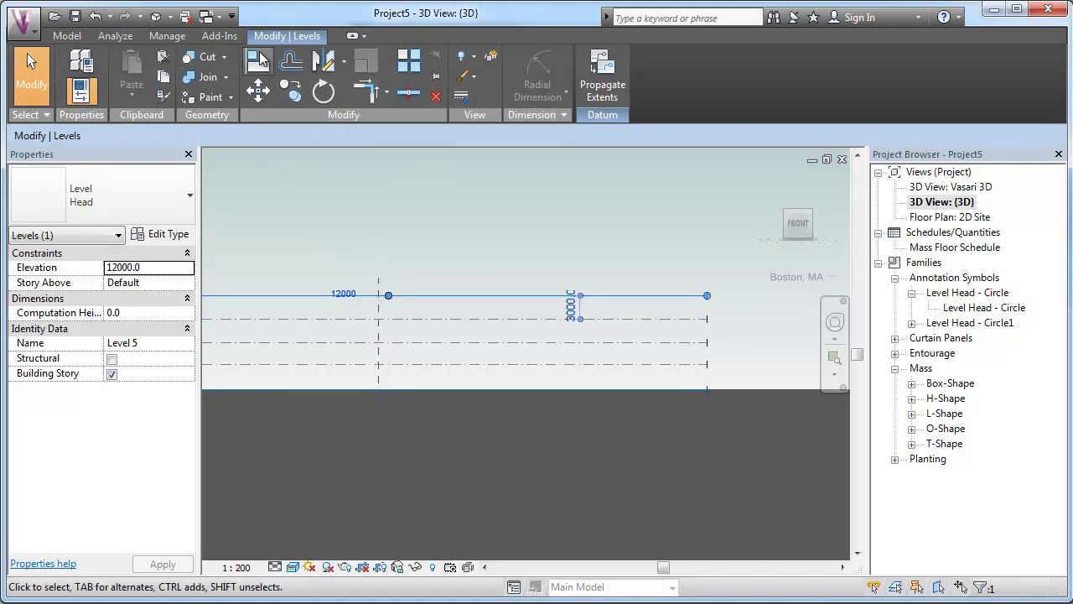
left_click(296, 90)
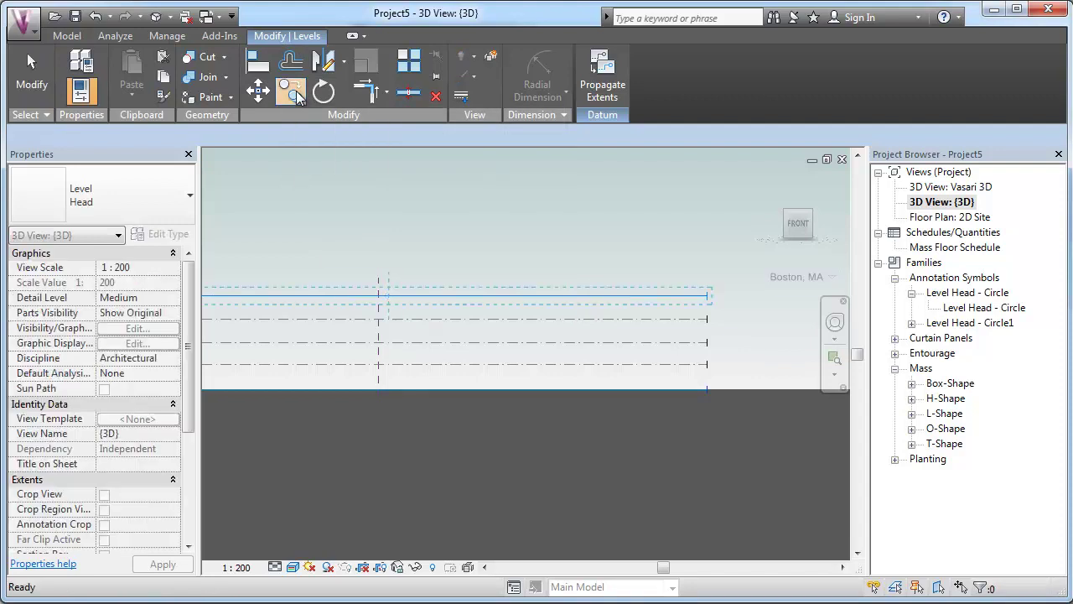
left_click(471, 295)
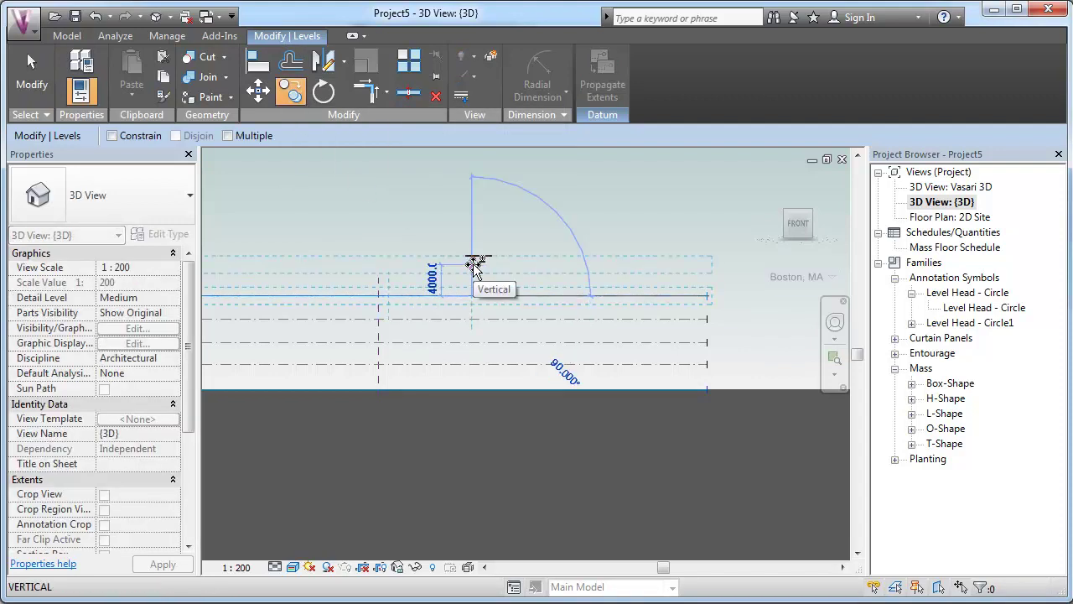
type("3200")
key("Return")
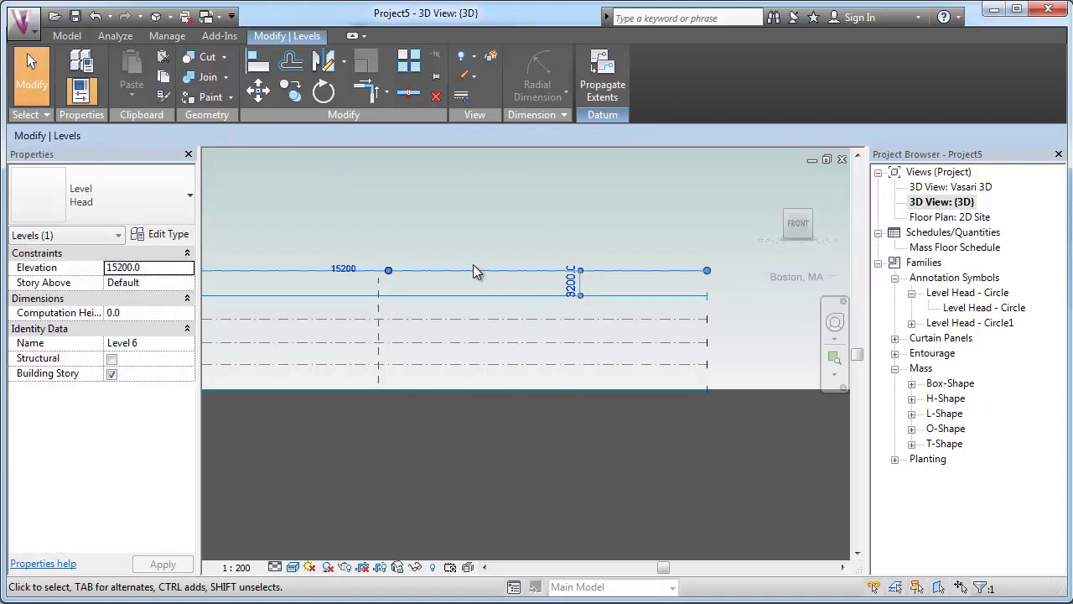
left_click(558, 251)
scroll(637, 260, "down", 2)
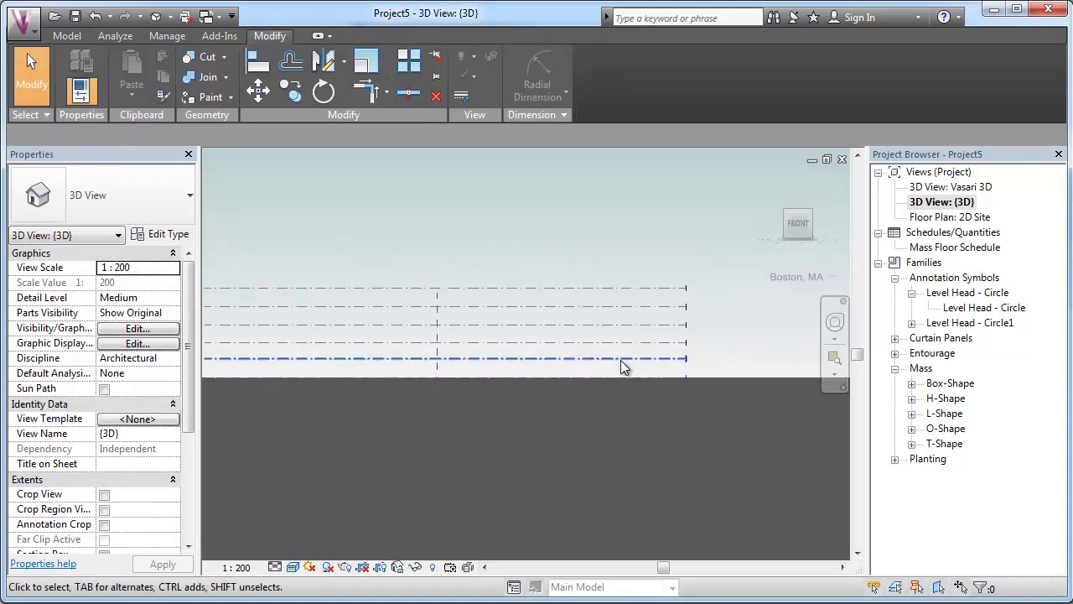
- Return to the isometric orientation and start a new in-place conceptual mass
left_click(811, 216)
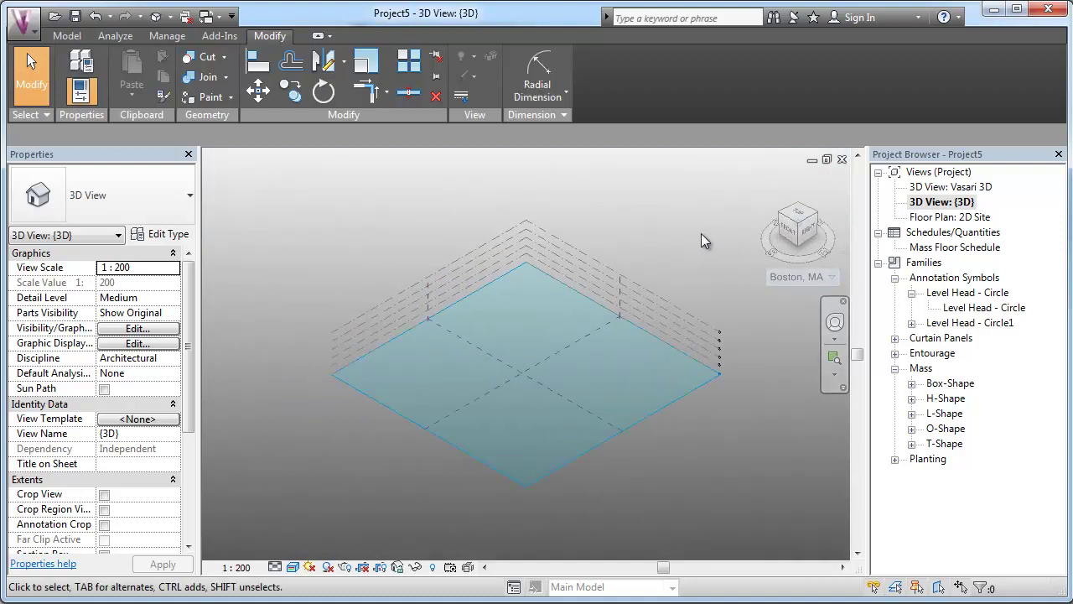
left_click(67, 36)
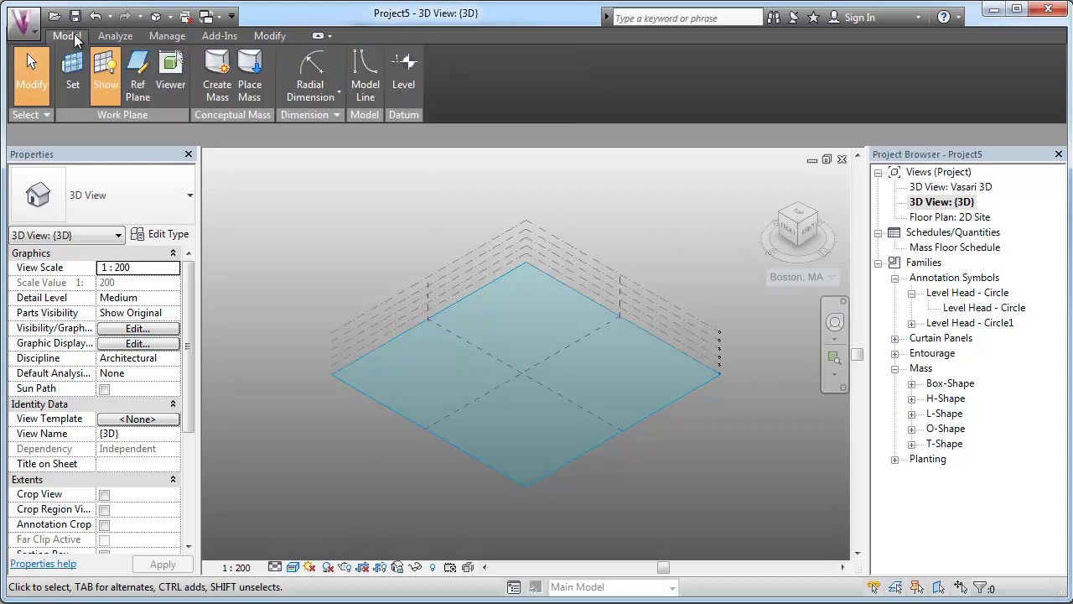
left_click(223, 95)
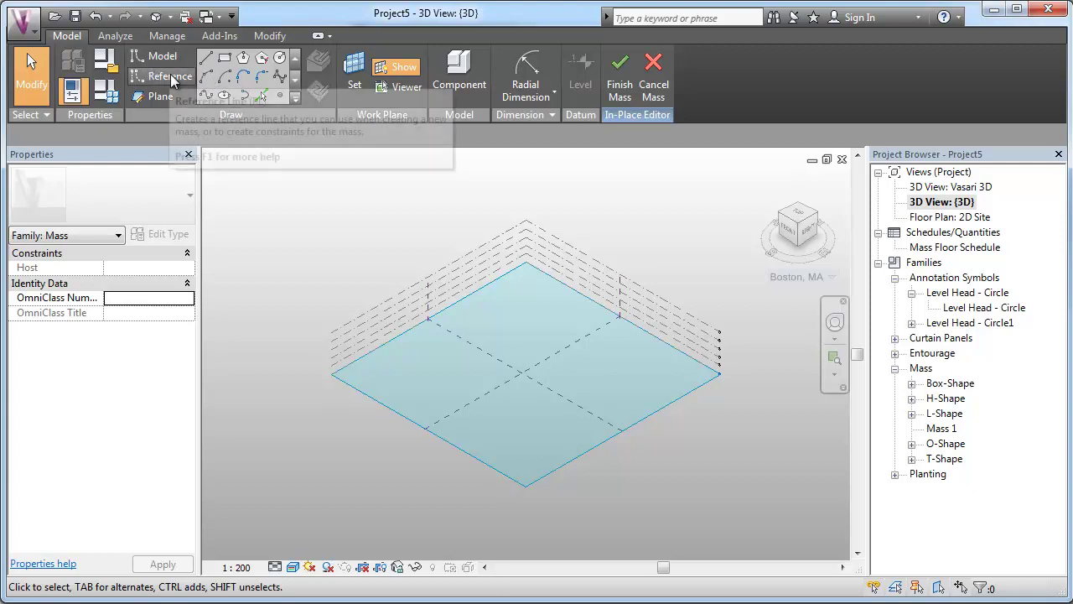
- Set the vertical Center (Front/Back) reference plane as the work plane and try to draw a rectangle on it
left_click(354, 87)
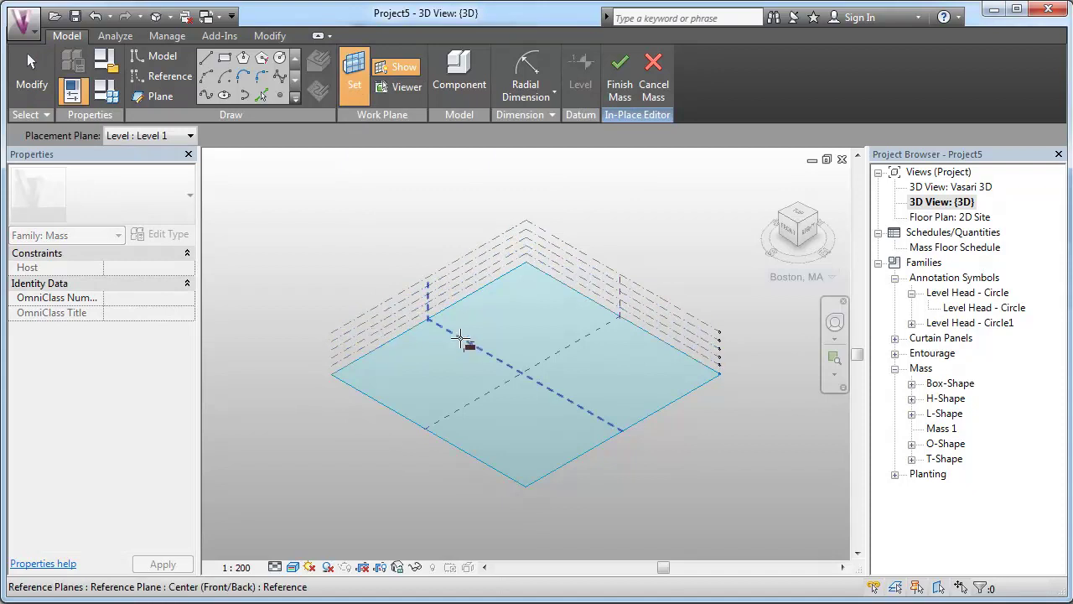
left_click(582, 340)
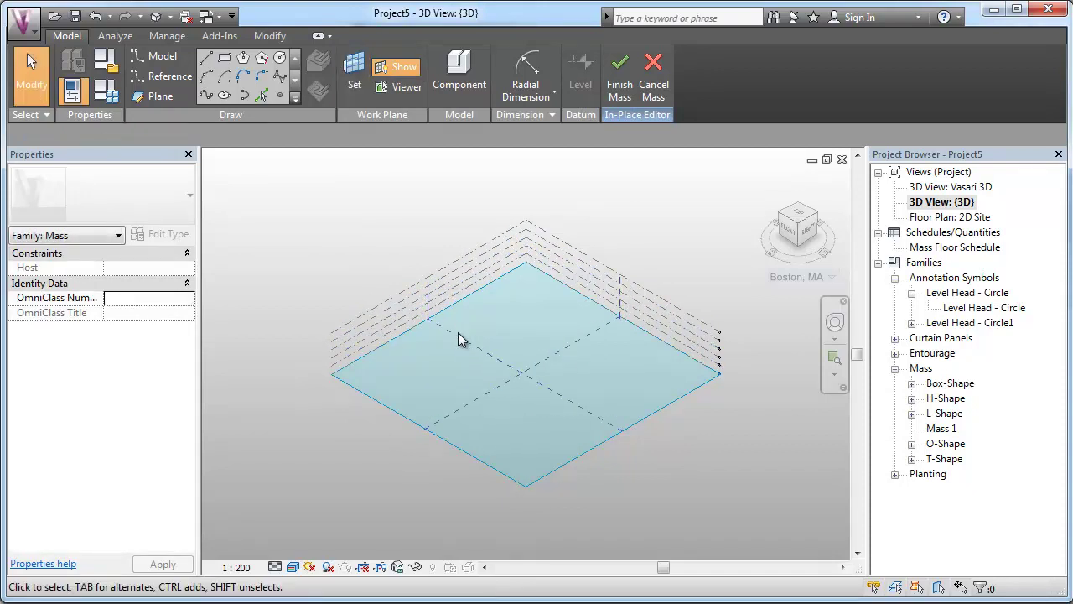
left_click(353, 80)
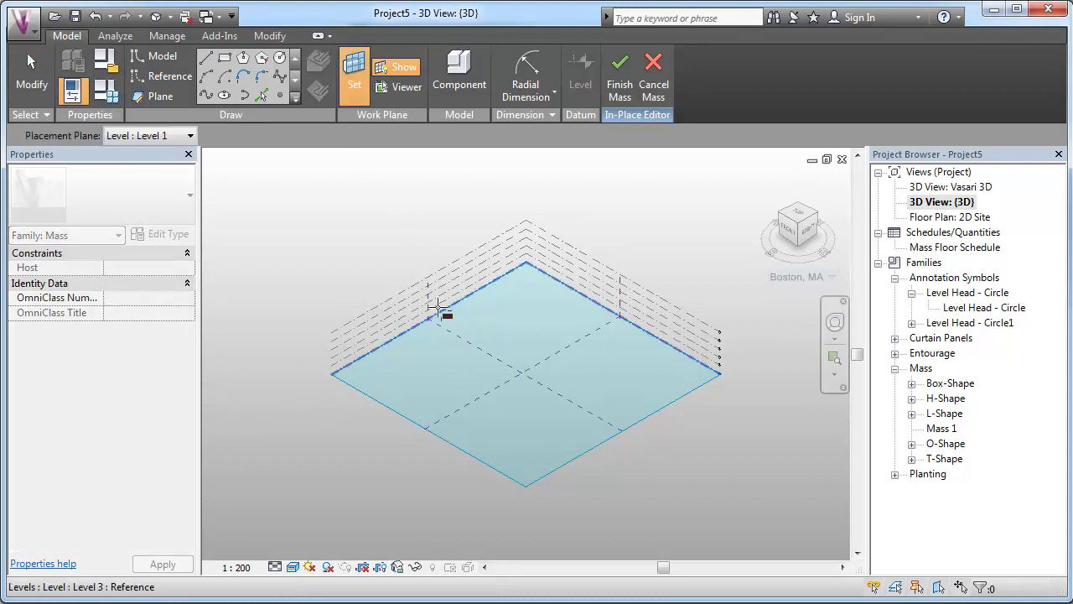
left_click(492, 361)
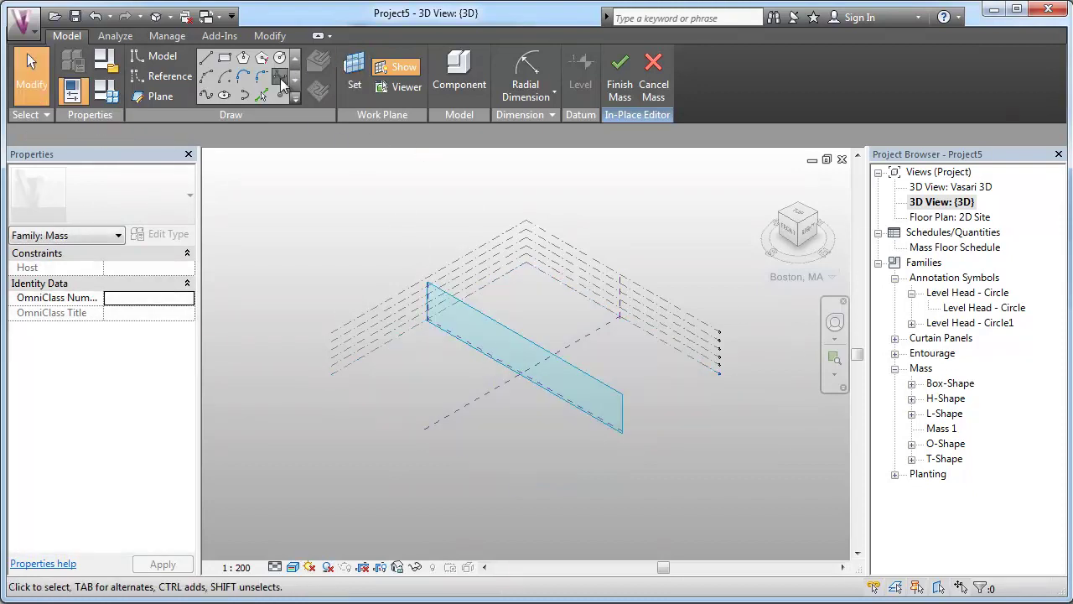
left_click(224, 61)
left_click(467, 327)
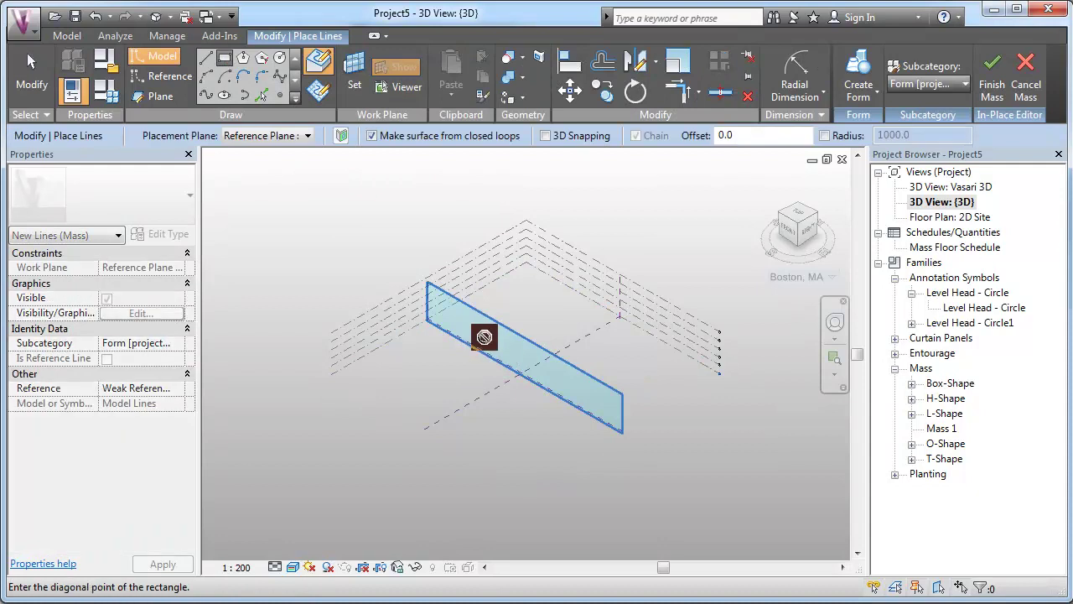
key("Escape")
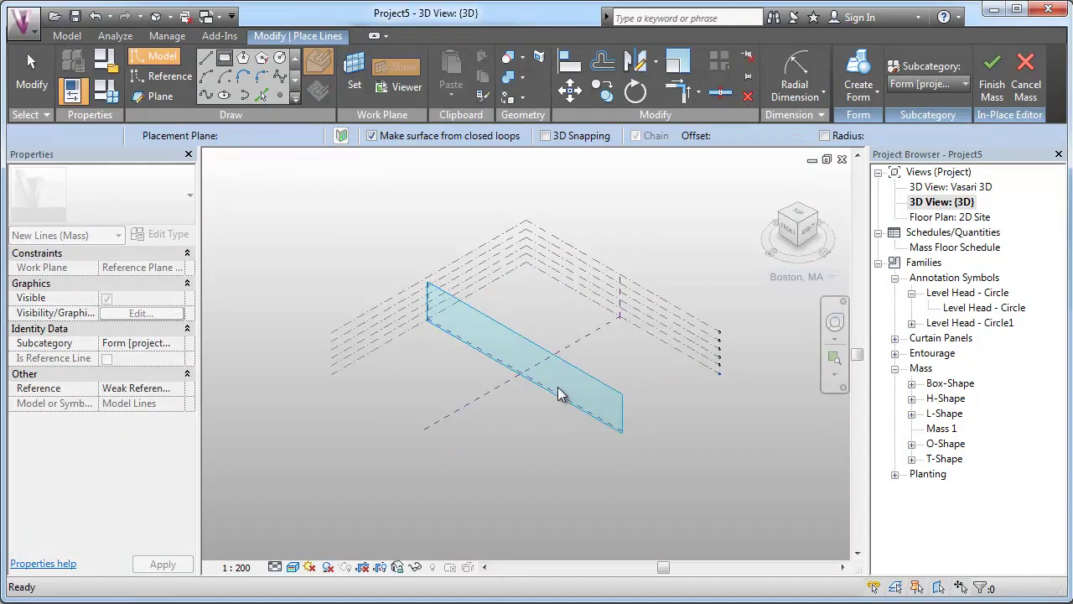
- Set the work plane back to Level 1
left_click(359, 71)
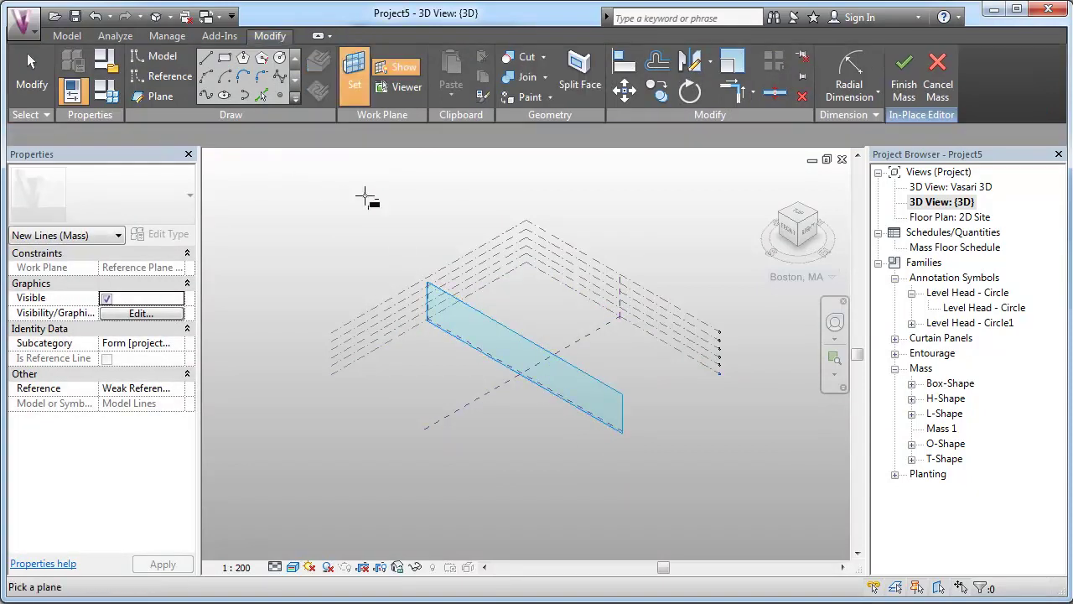
left_click(398, 343)
key("Escape")
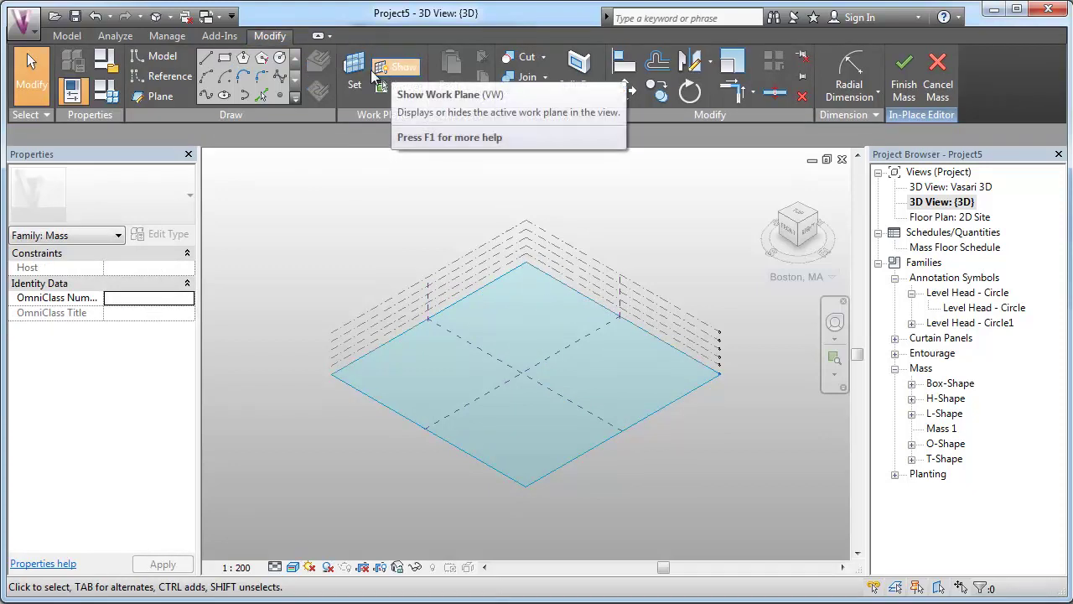
left_click(391, 72)
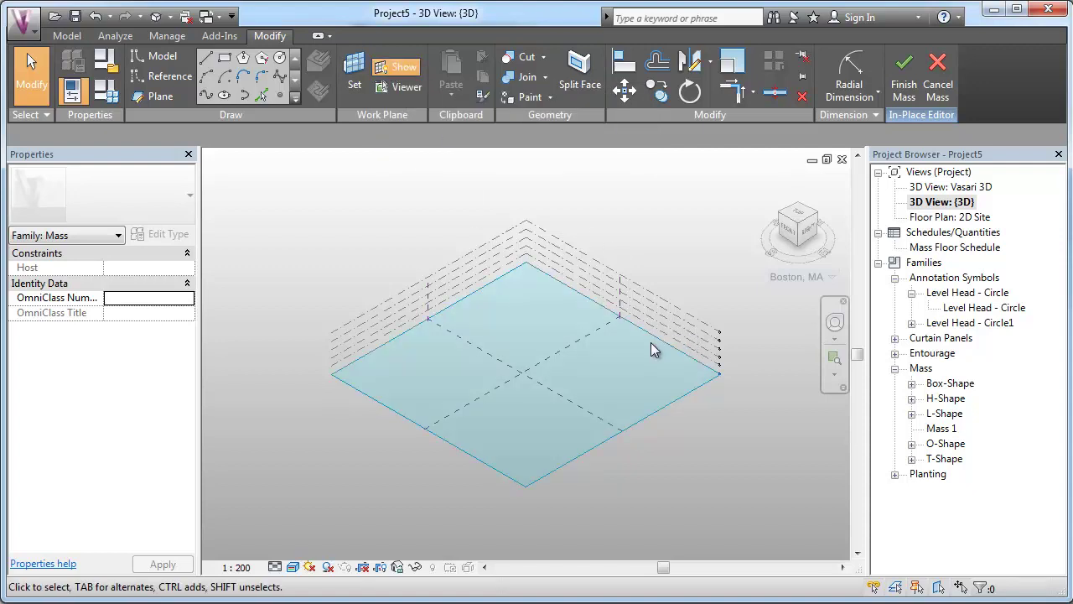
- Draw a model-line rectangle of about 48000 by 34000 mm on Level 1, across the crossing reference planes
scroll(635, 335, "up", 1)
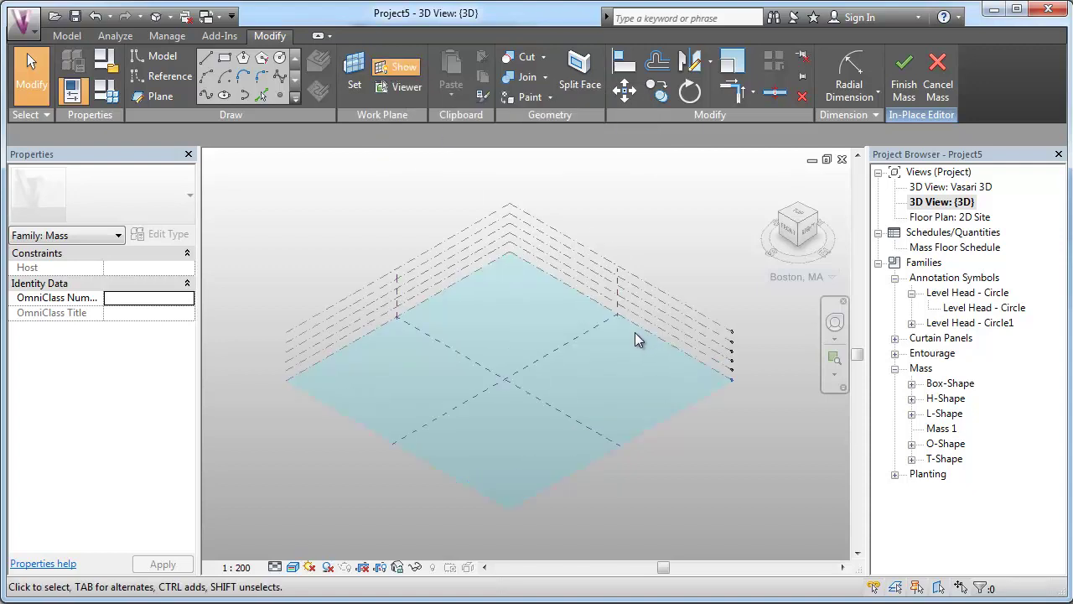
left_click(226, 61)
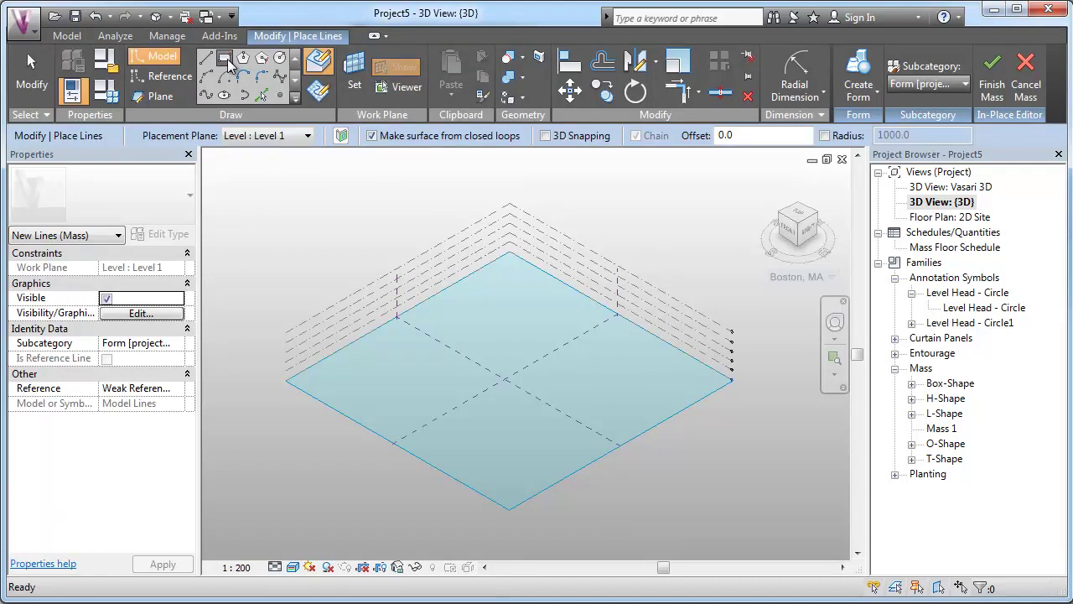
left_click(403, 366)
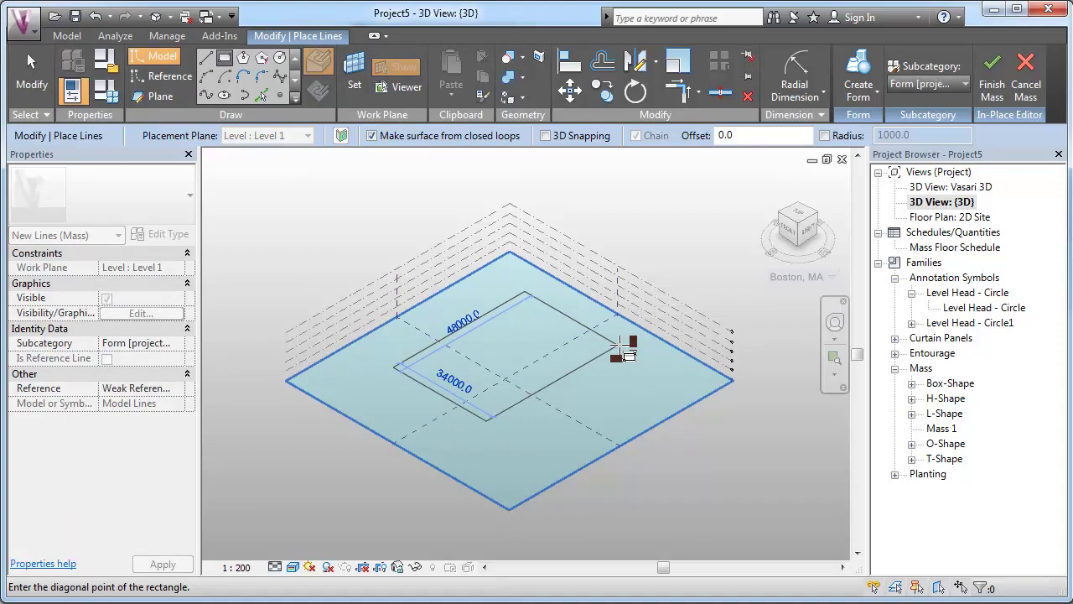
left_click(619, 344)
scroll(495, 419, "up", 1)
key("Escape")
key("Escape")
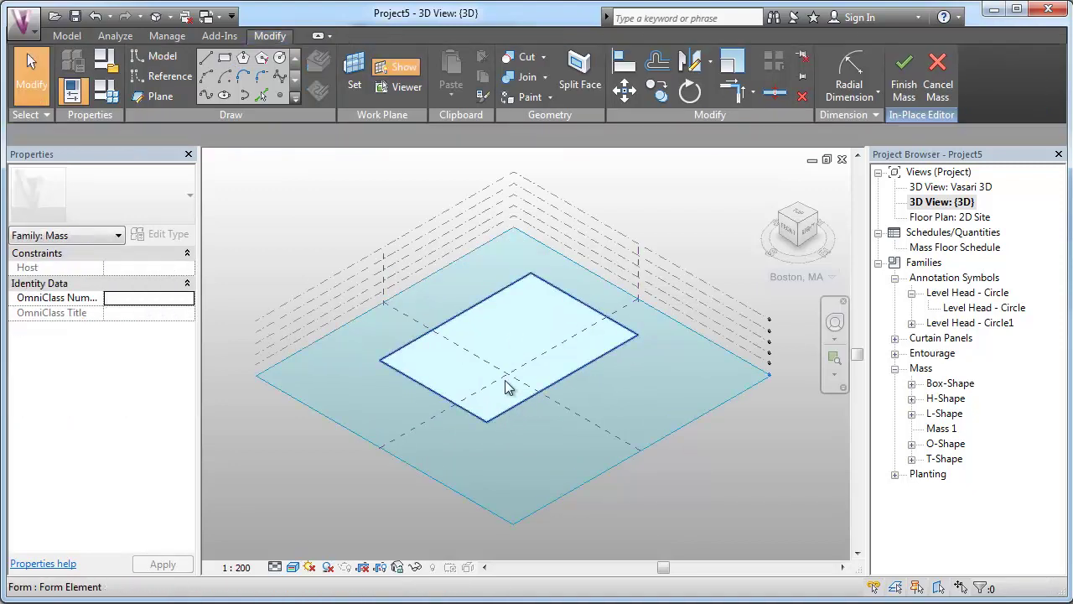
- Try to extrude the rectangle surface upward by about 12000 mm and undo the extrusion
left_click(506, 388)
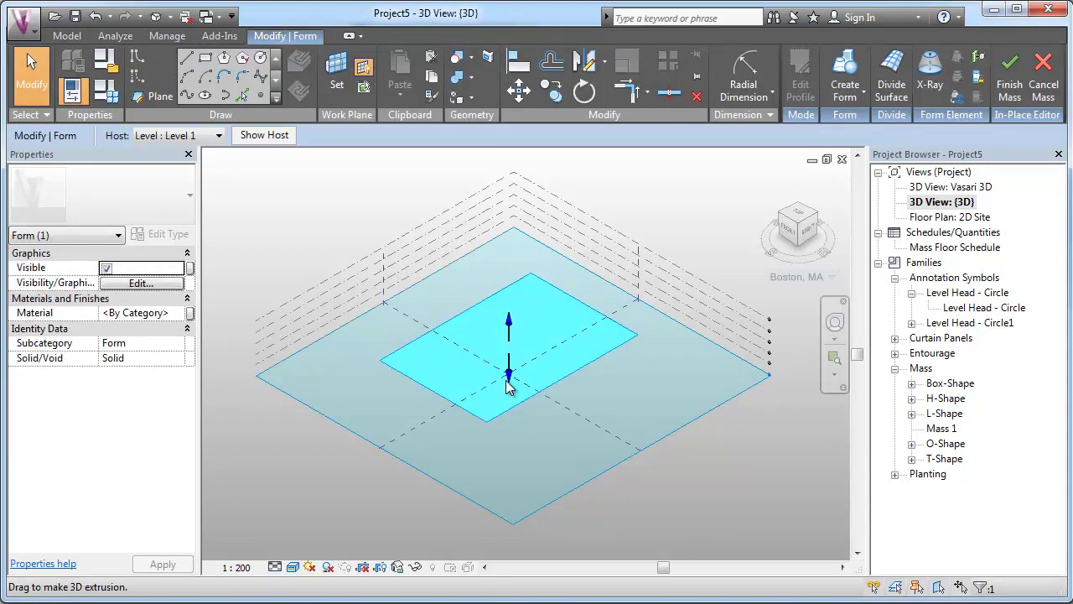
left_click_drag(509, 326, 507, 285)
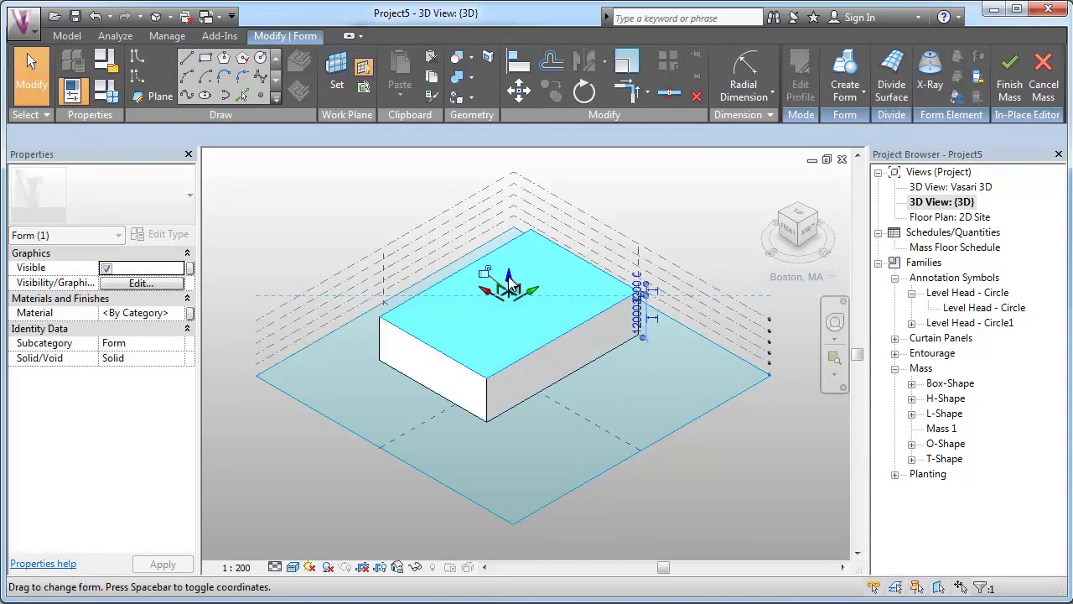
key("ctrl+z")
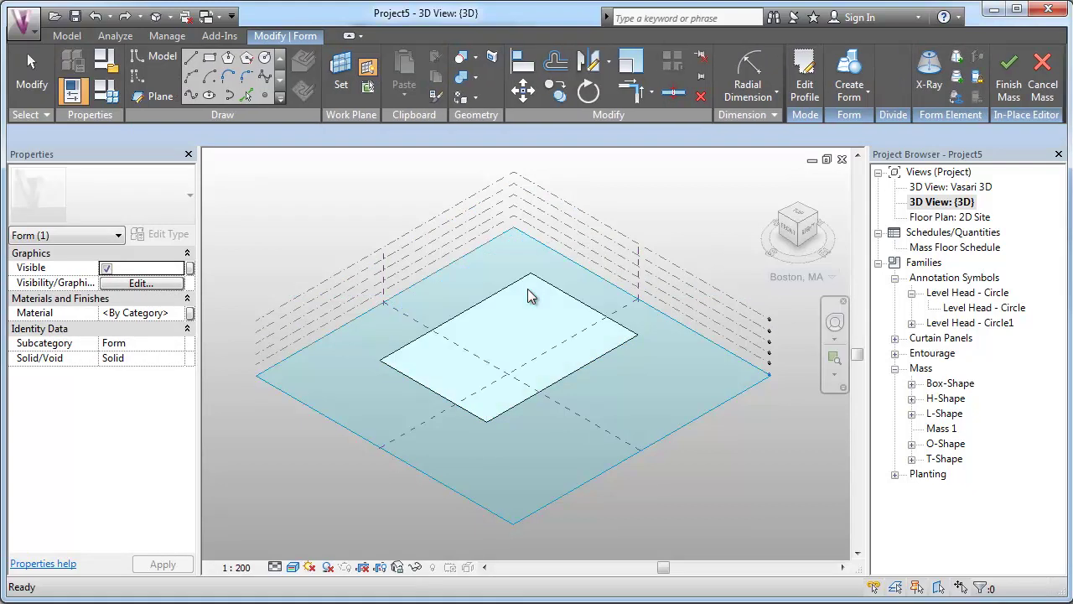
- Set the rectangle's shorter side to 2500 mm, leaving a narrow strip on Level 1
left_click(537, 406)
left_click(612, 297)
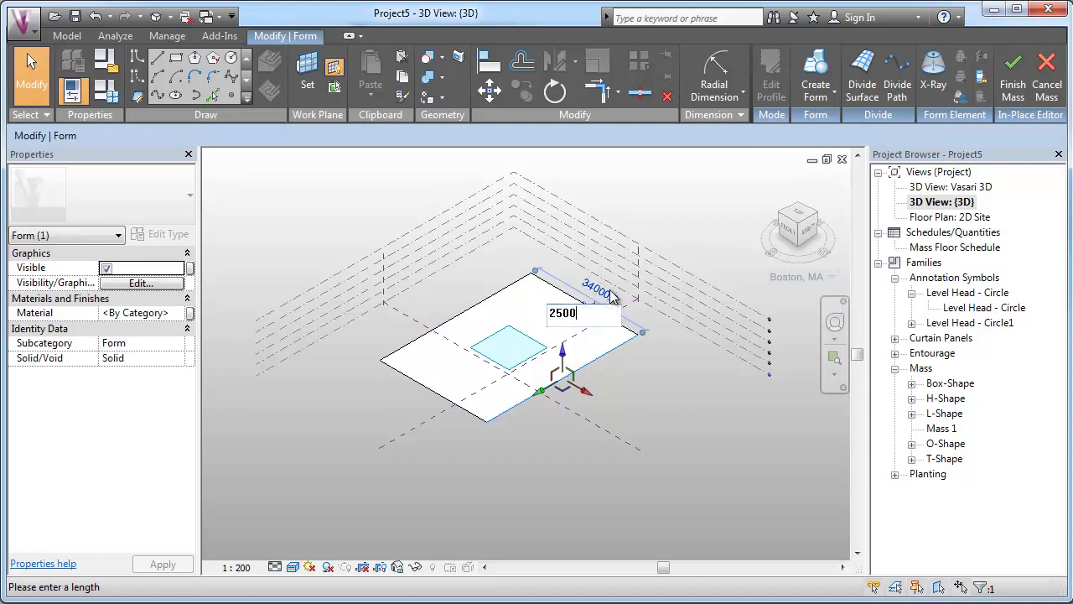
key("Return")
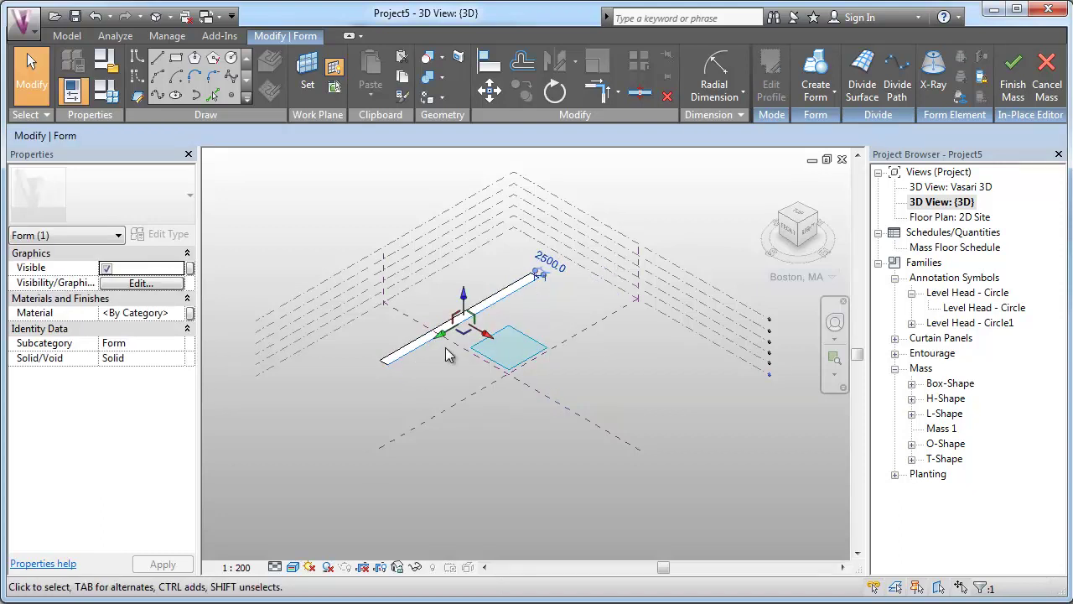
- Set the long side of the narrow rectangle to 12000 mm
scroll(373, 373, "up", 3)
left_click(375, 377)
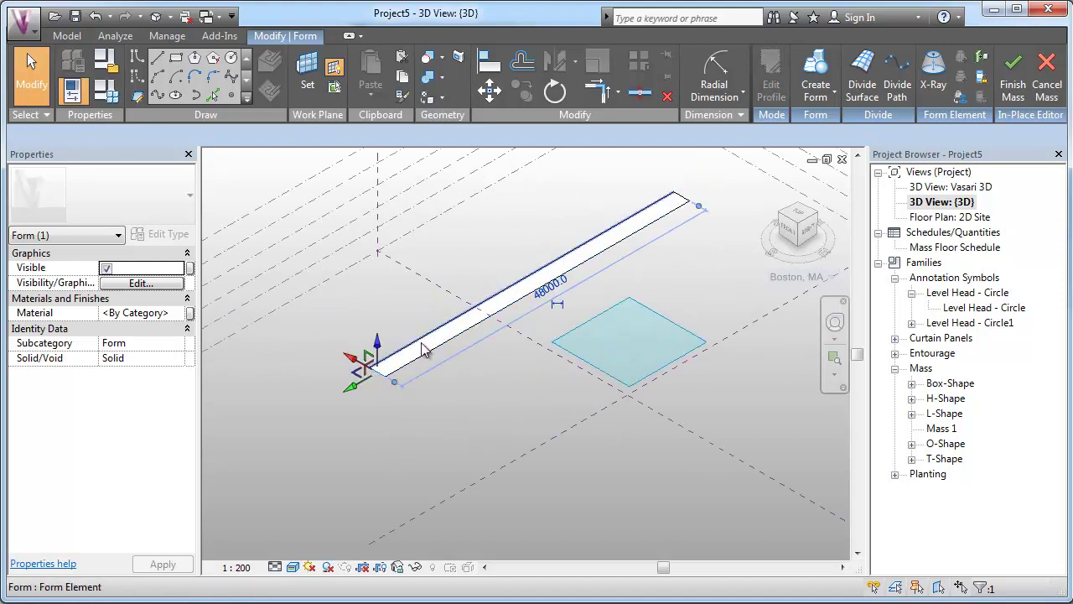
left_click(545, 293)
type("1200")
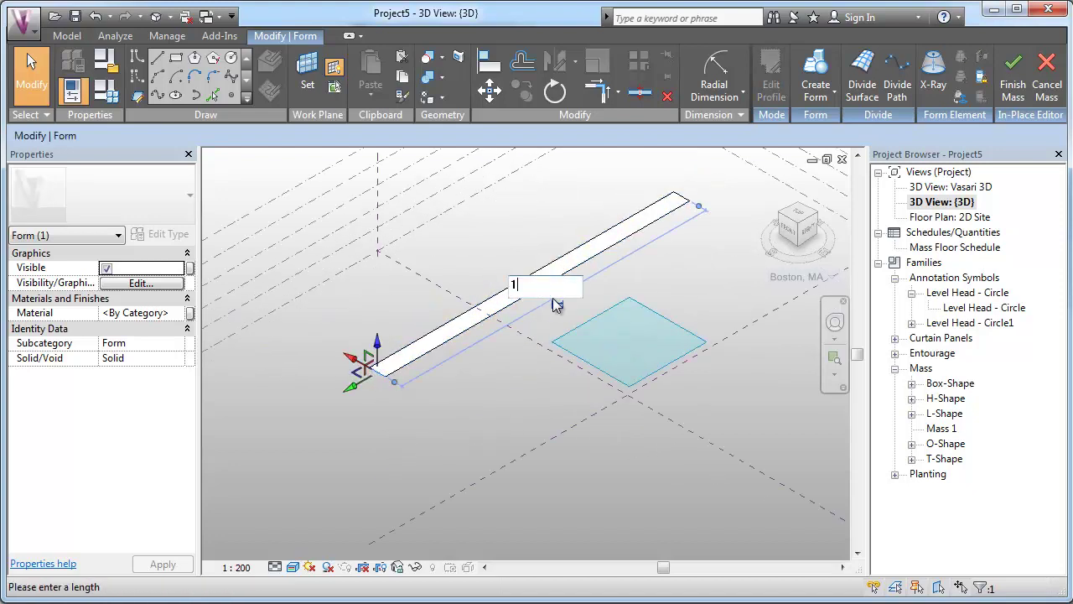
key("Return")
scroll(709, 197, "up", 1)
left_click(699, 205)
type("12000")
key("Return")
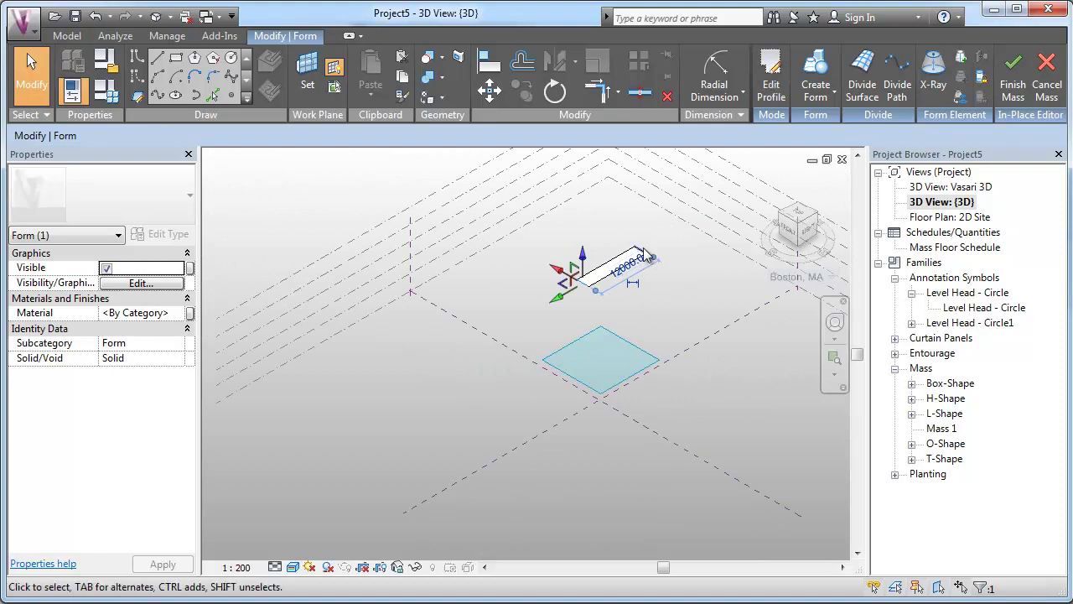
- Create a solid form from the 12000 by 2500 mm rectangle
key("Escape")
left_click(623, 266)
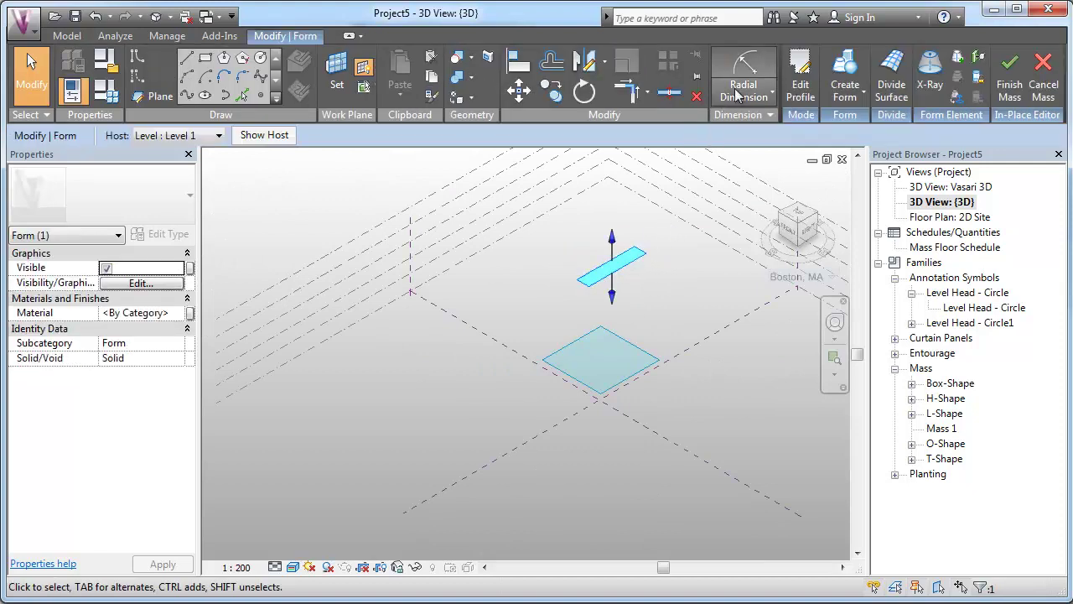
left_click(845, 80)
middle_click_drag(546, 355, 453, 436, "shift")
left_click(609, 387)
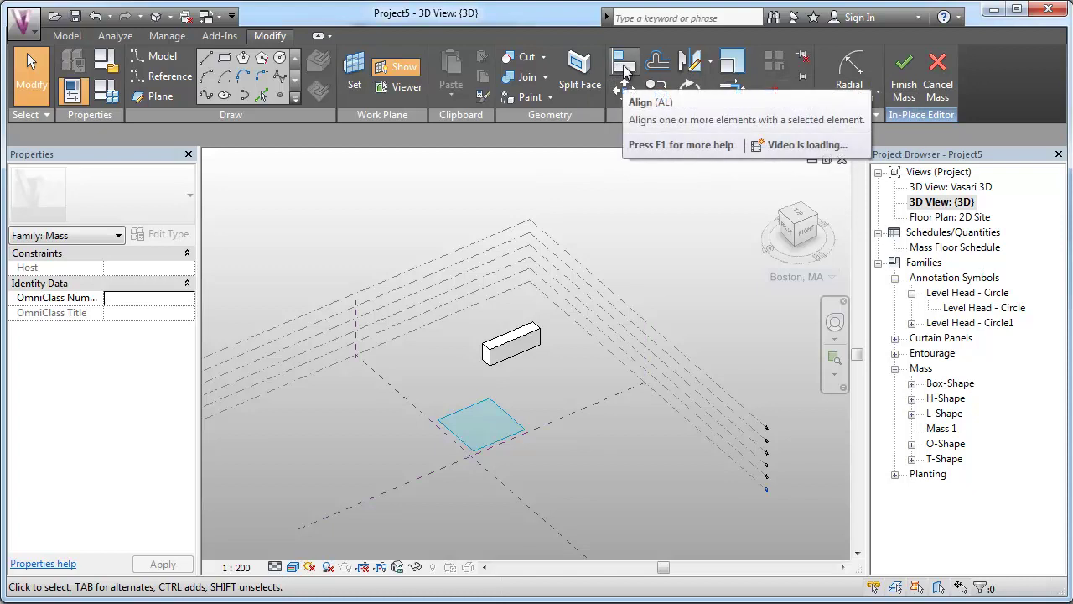
- Align the top face of the solid block to the highest level
key("a")
key("l")
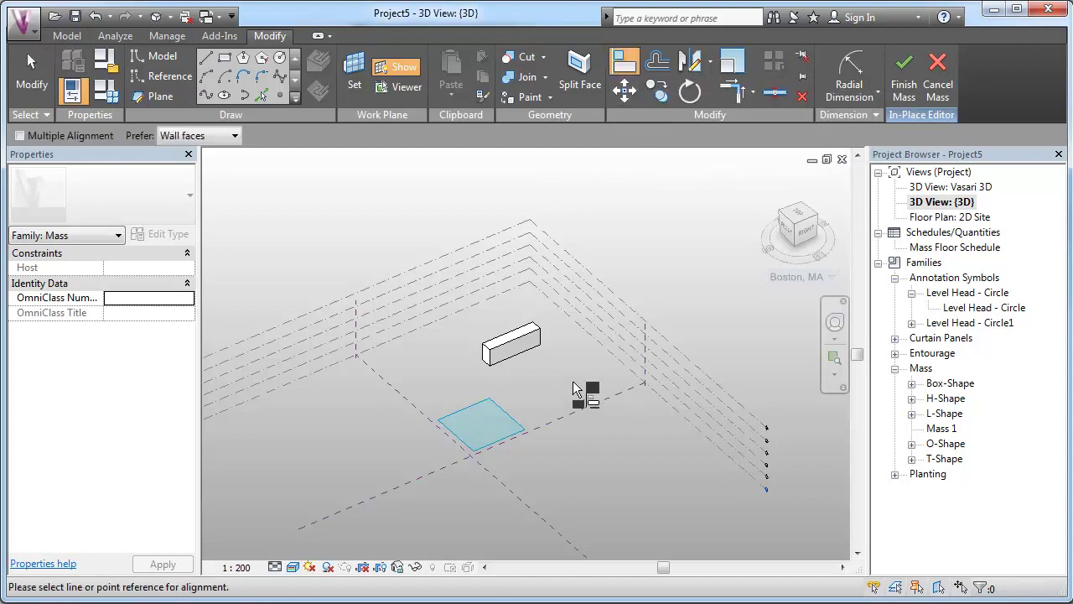
left_click(622, 308)
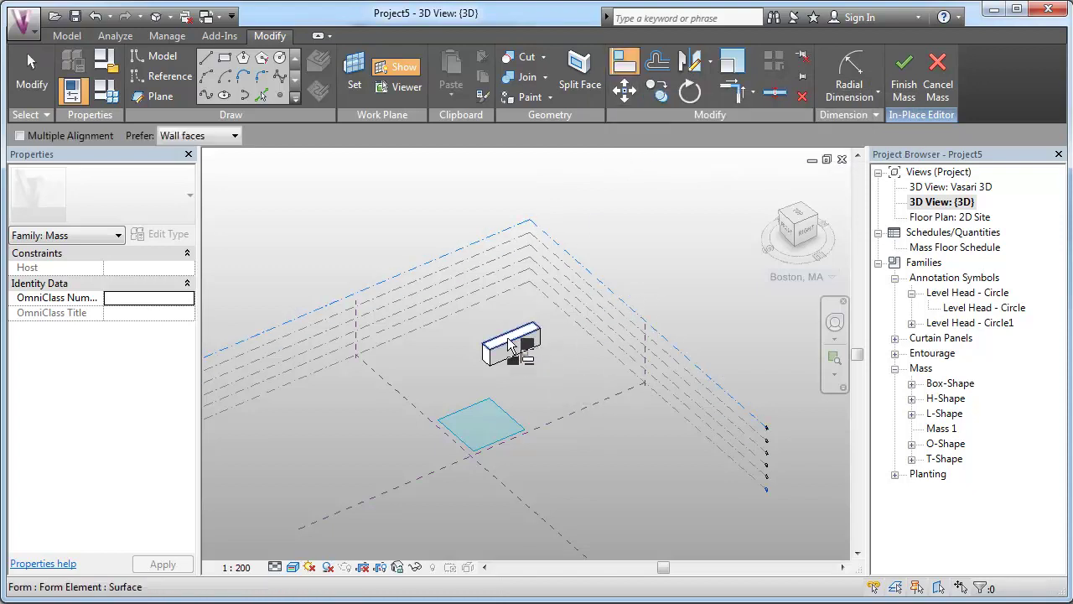
left_click(524, 348)
key("Escape")
key("Escape")
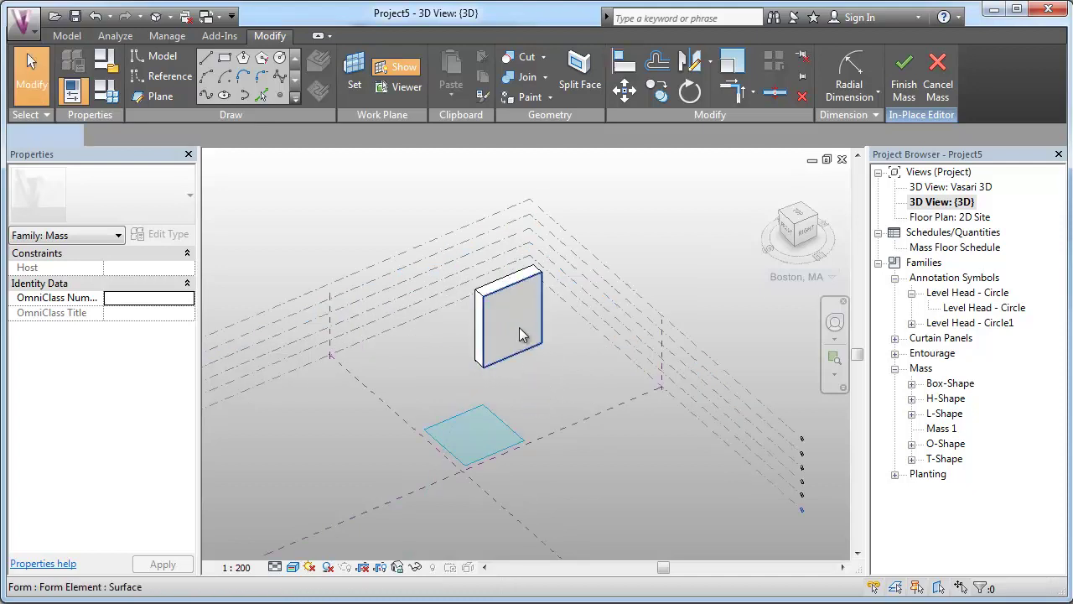
- Thicken the block considerably by moving its large vertical side face outward
left_click(537, 365)
left_click(516, 460)
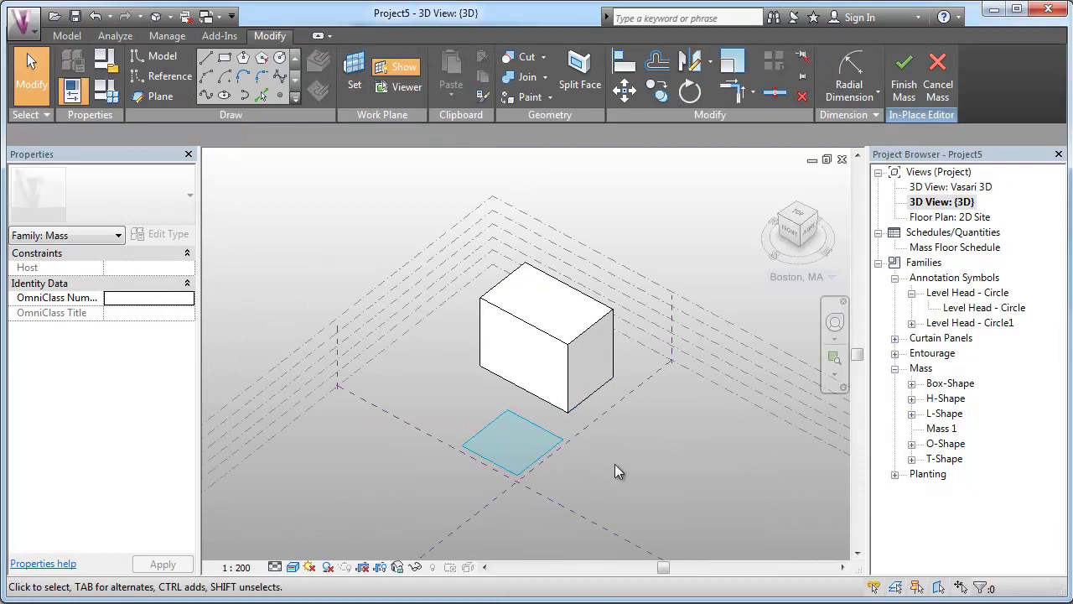
middle_click_drag(464, 437, 609, 400, "shift")
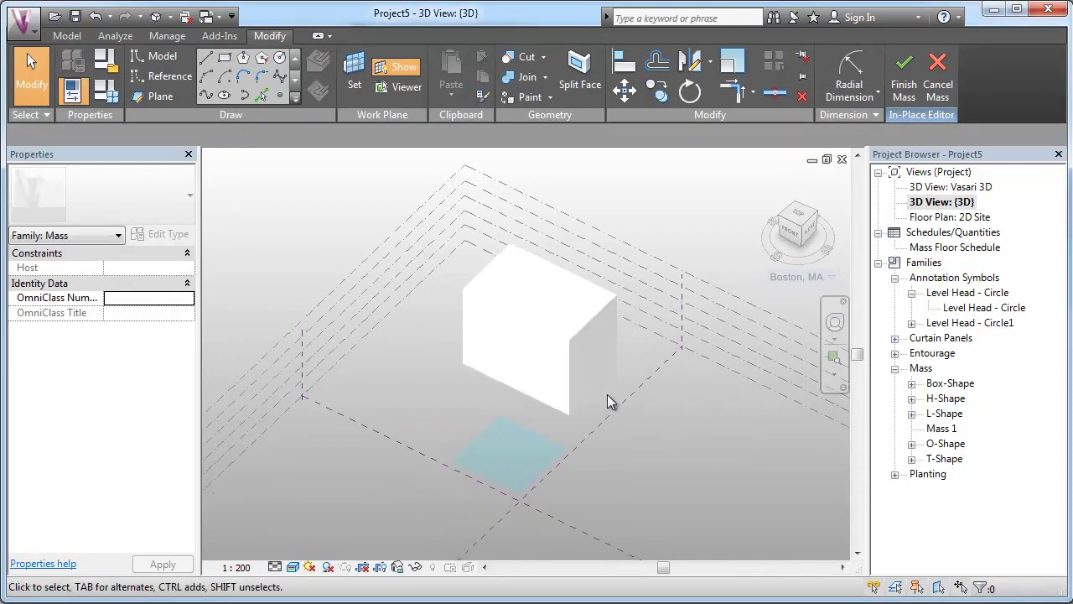
- Make the temporary 12000 mm dimension between the block's front and back faces permanent
left_click(546, 384)
scroll(634, 439, "up", 2)
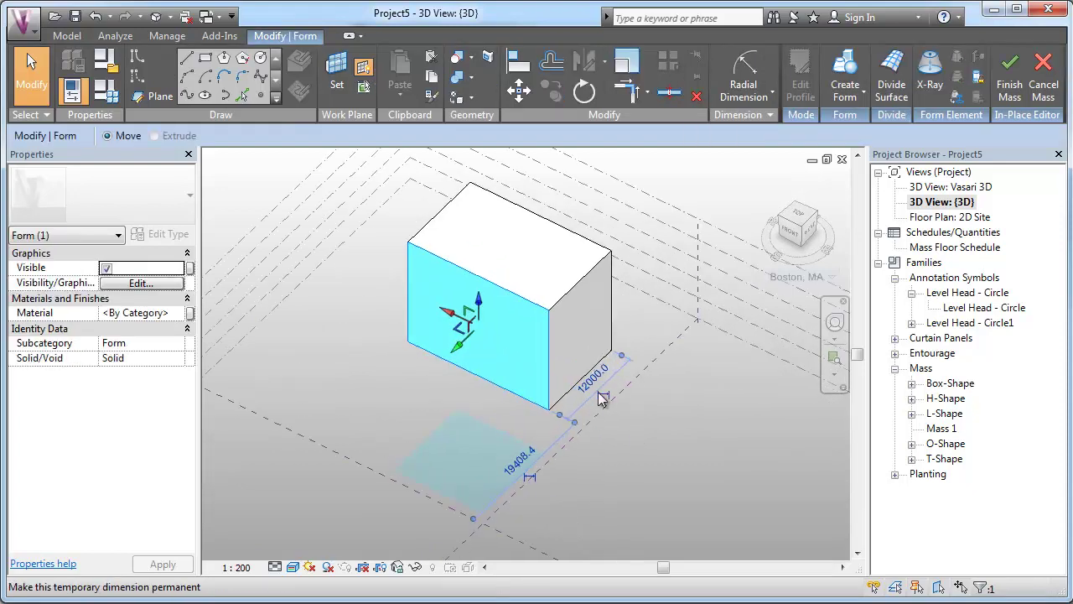
scroll(608, 398, "up", 2)
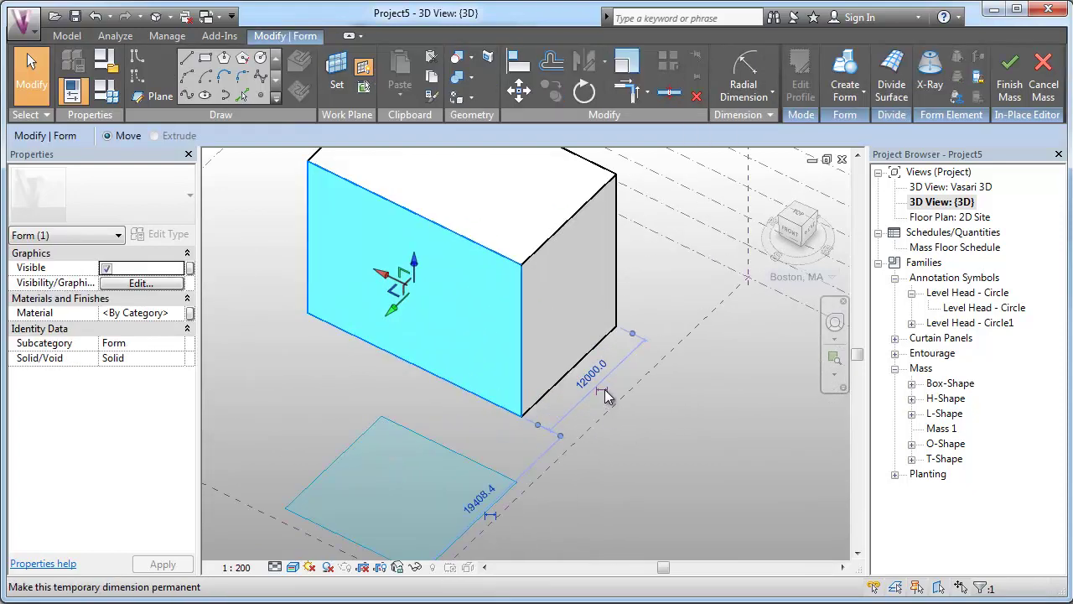
left_click(605, 392)
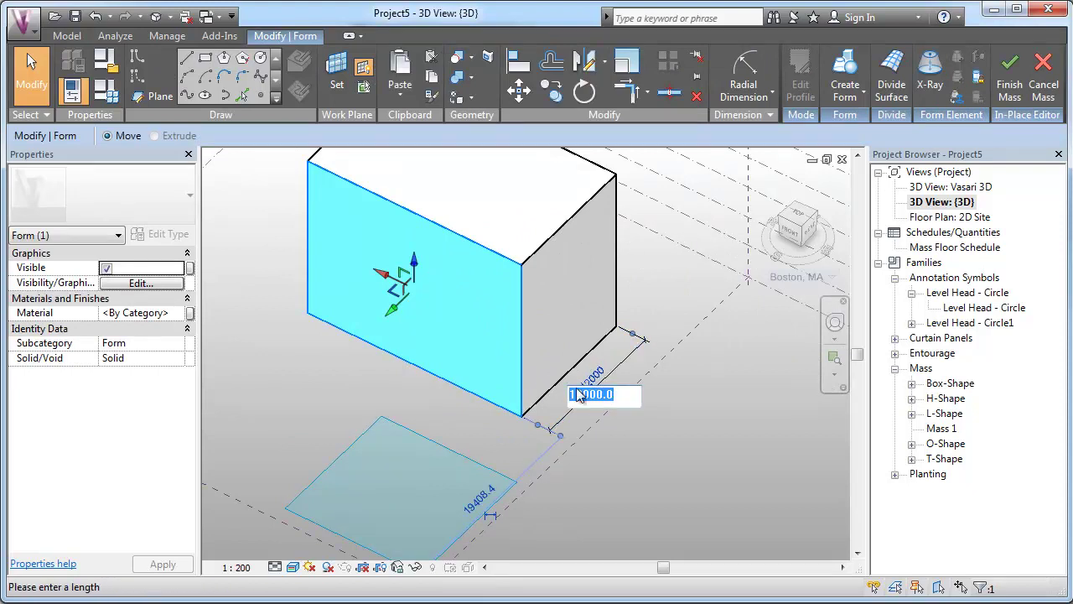
key("Return")
- Label the permanent 12000 mm dimension with a new instance family parameter named bredde, grouped under Dimensions
left_click(597, 386)
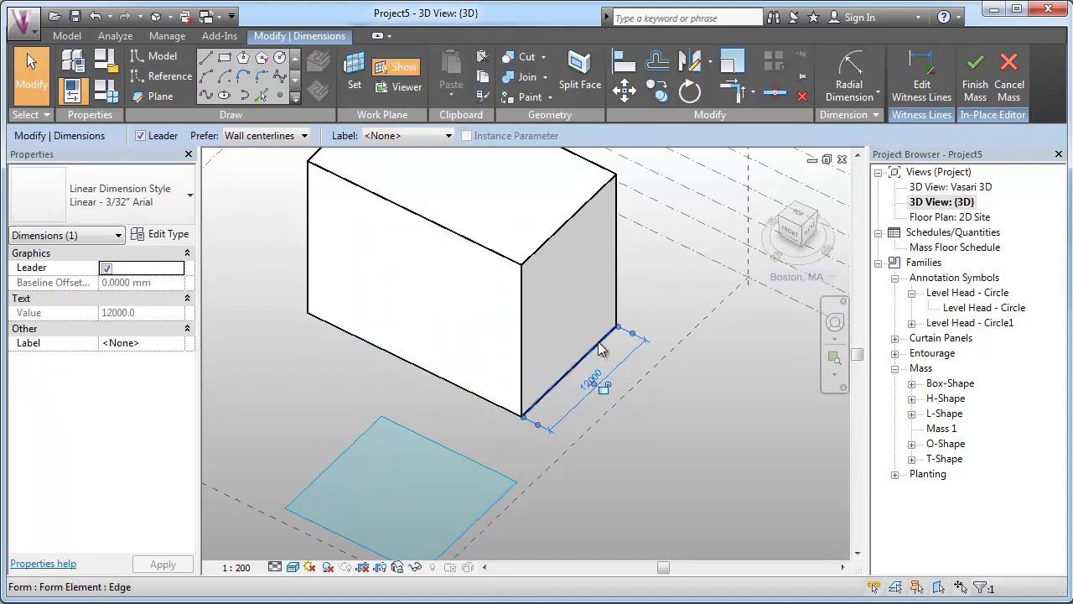
left_click(386, 138)
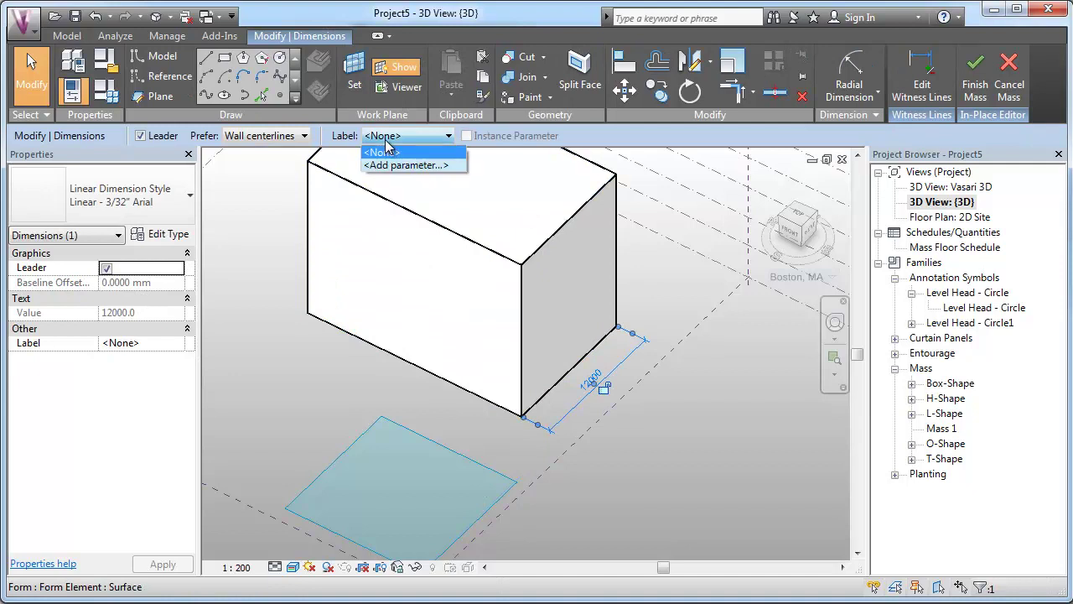
left_click(398, 167)
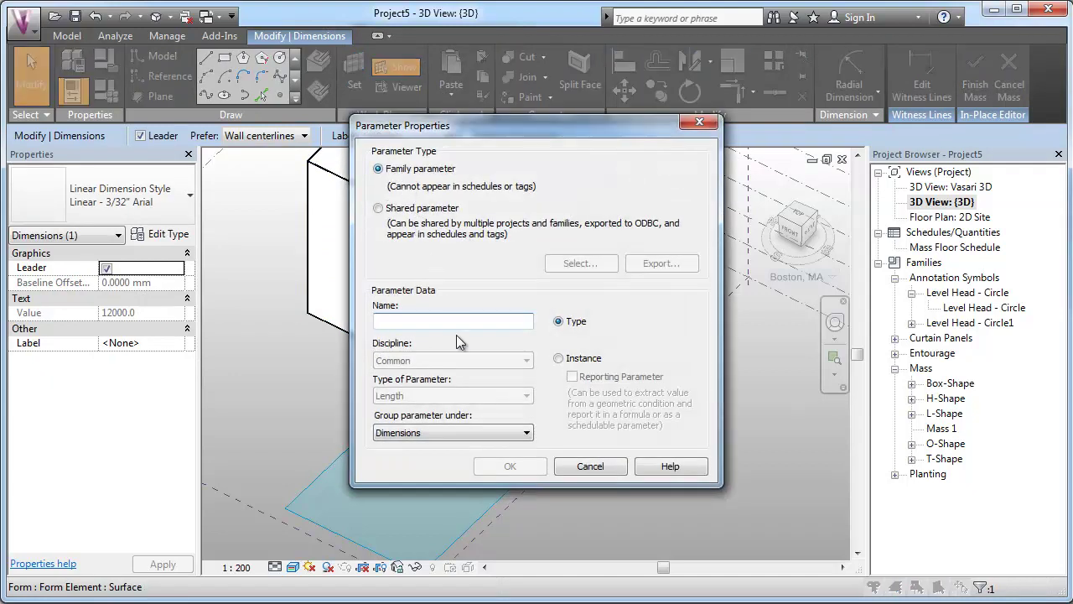
type("bredde")
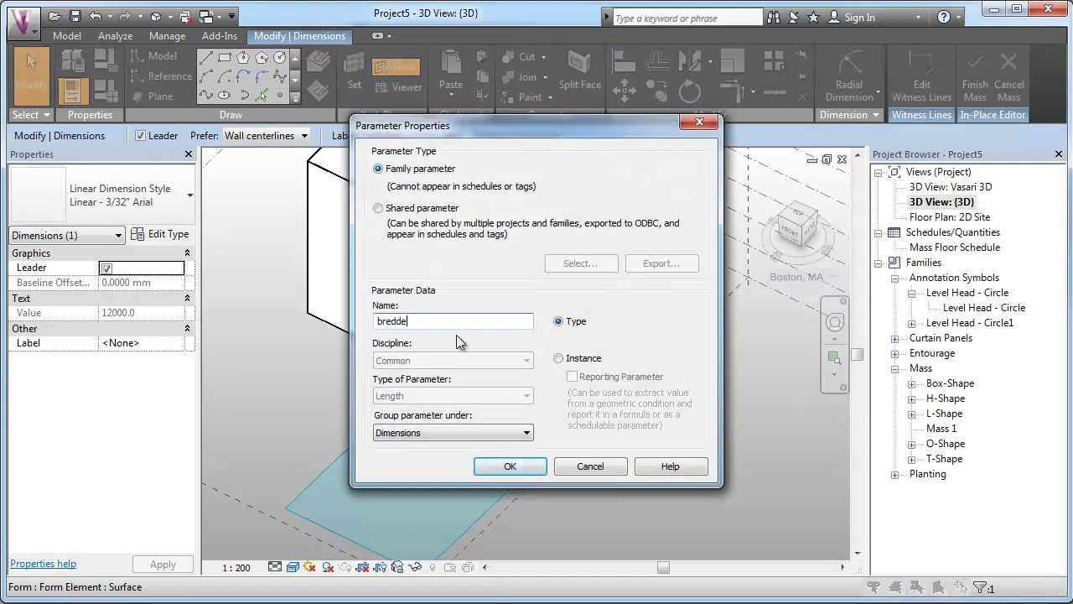
left_click(558, 358)
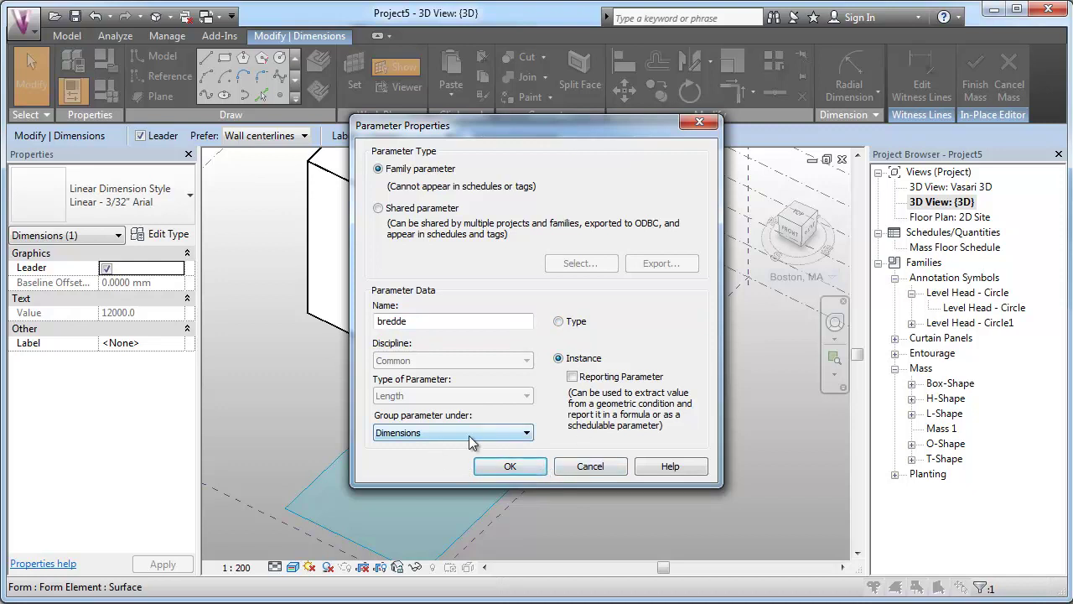
left_click(513, 470)
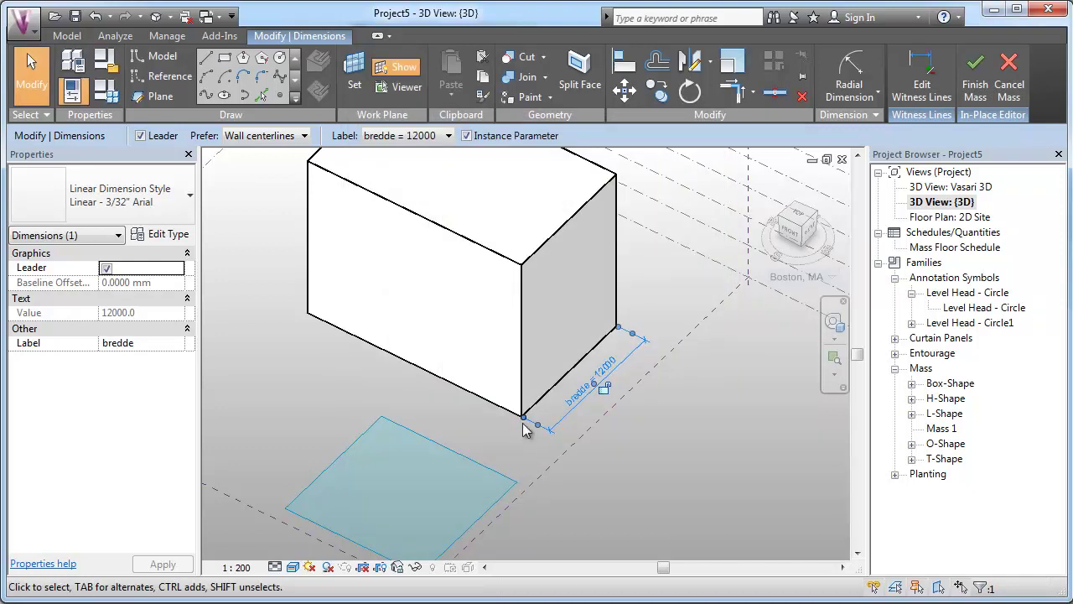
- Set the bredde parameter to 6000 mm in the family types and apply it to the block
left_click(104, 94)
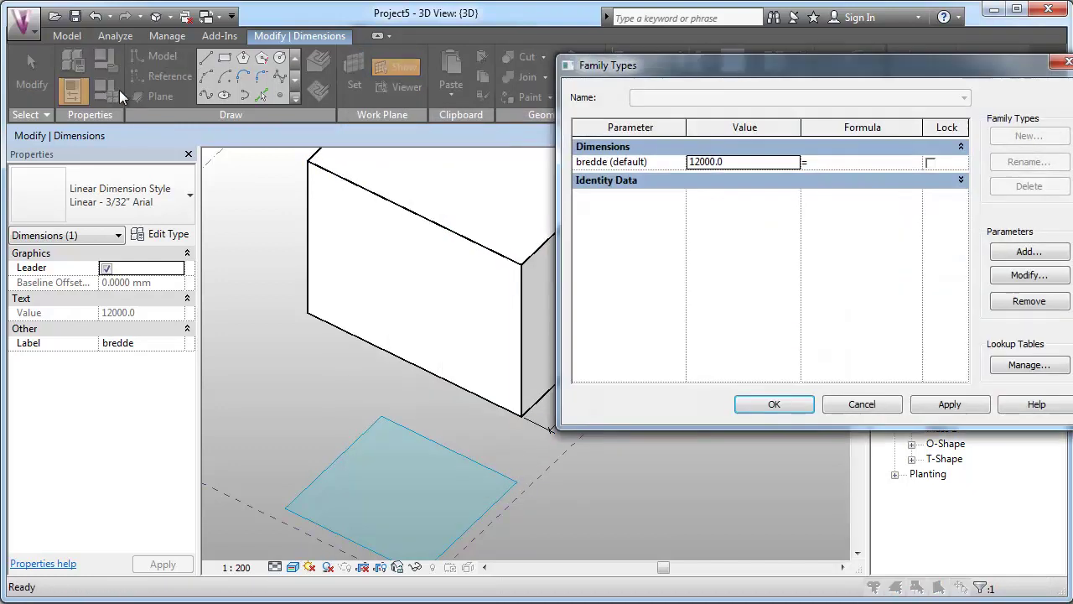
left_click(735, 160)
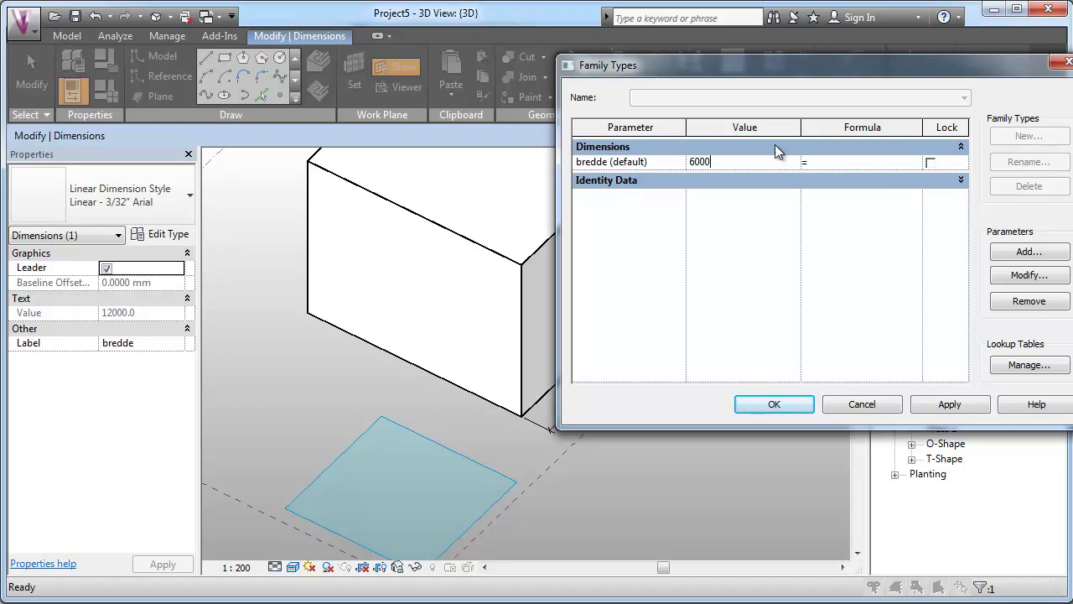
type("6000")
left_click(966, 404)
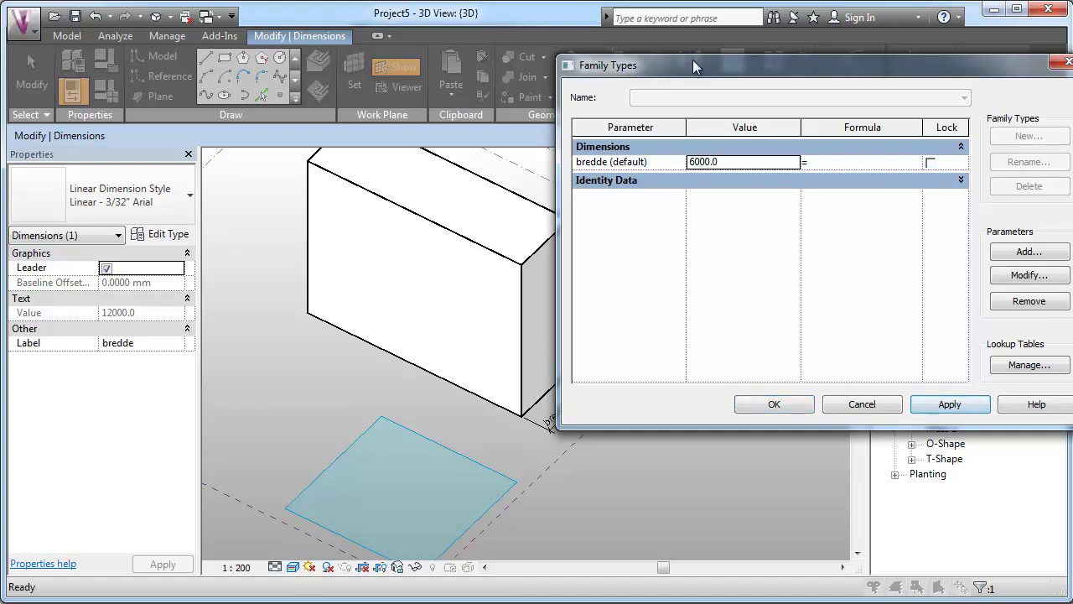
left_click_drag(711, 63, 702, 107)
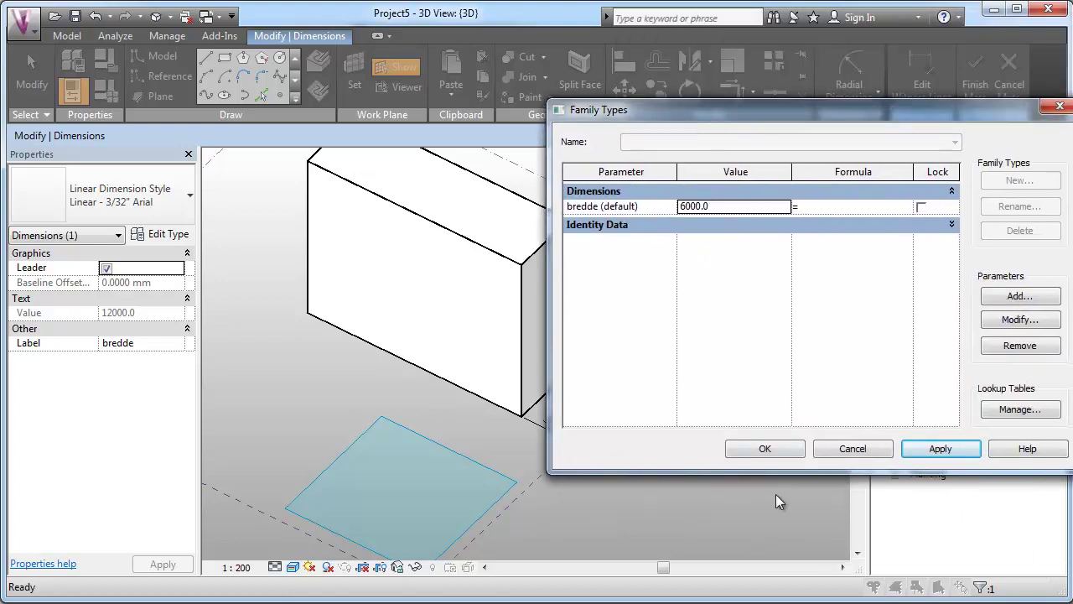
left_click(767, 448)
scroll(679, 435, "down", 3)
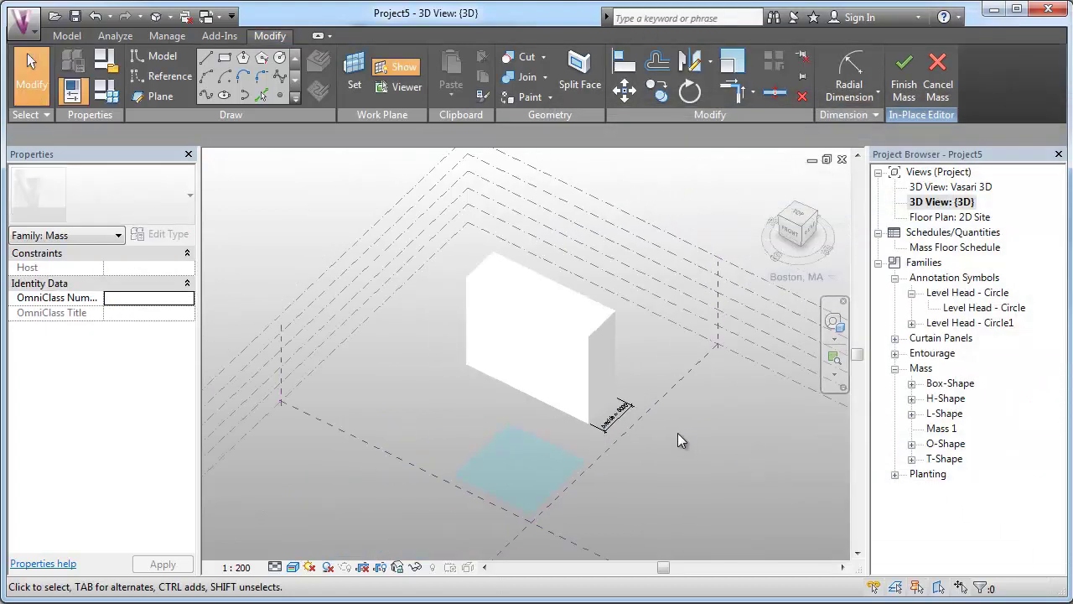
- Draw a model-line rectangle directly on the block's front face, reaching down to its bottom edge
left_click(224, 64)
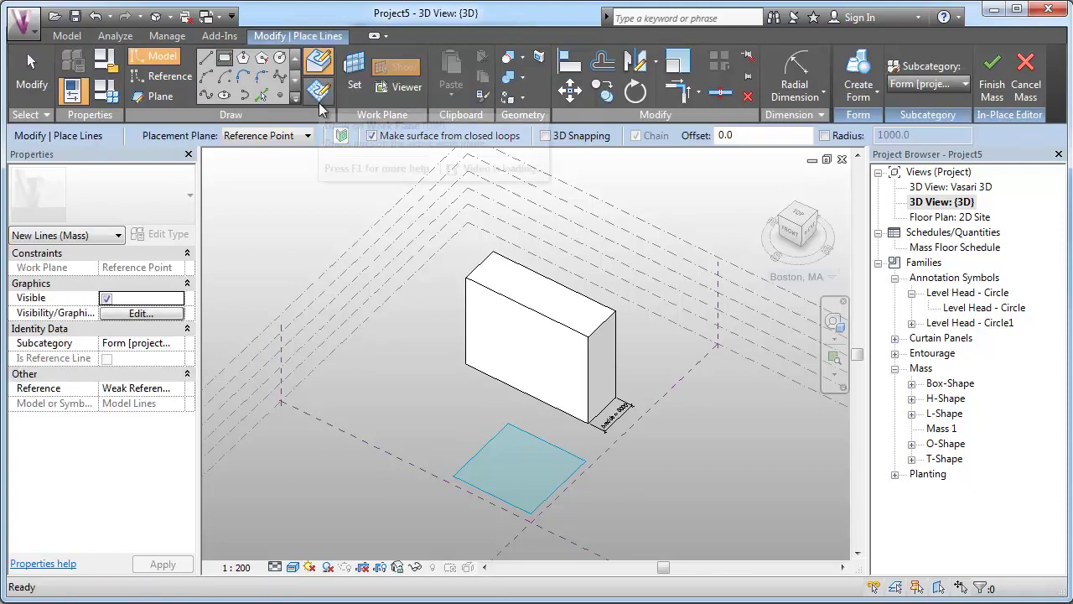
left_click(319, 91)
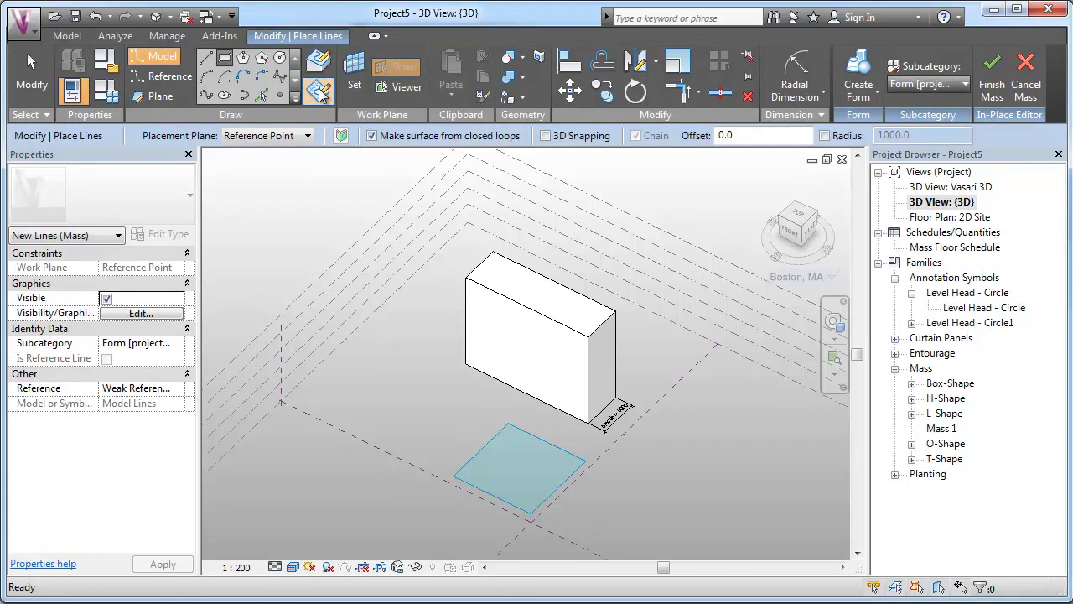
left_click(327, 65)
left_click(490, 317)
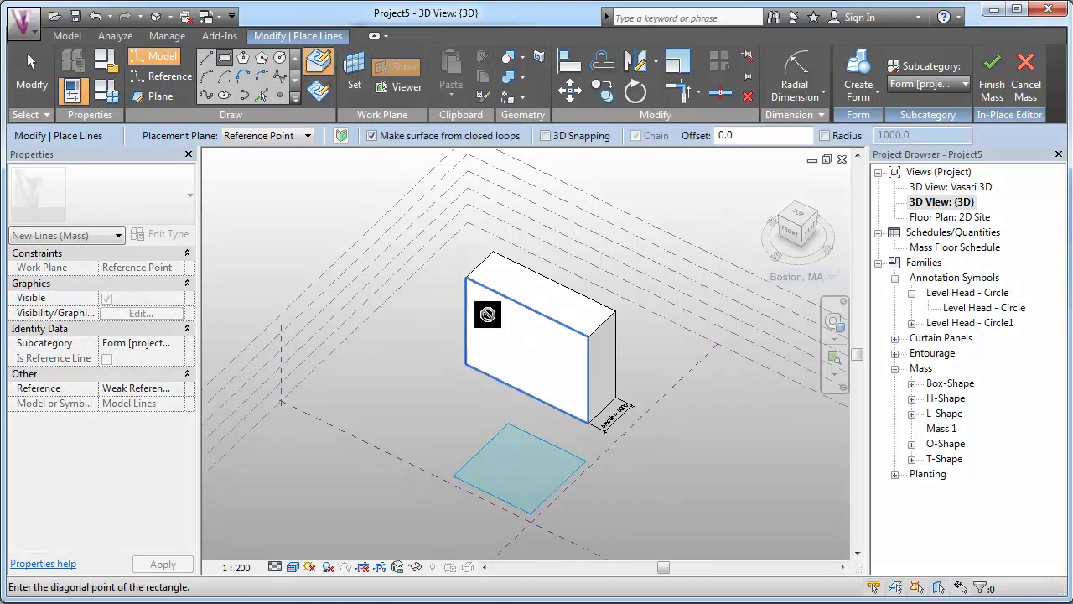
left_click(578, 415)
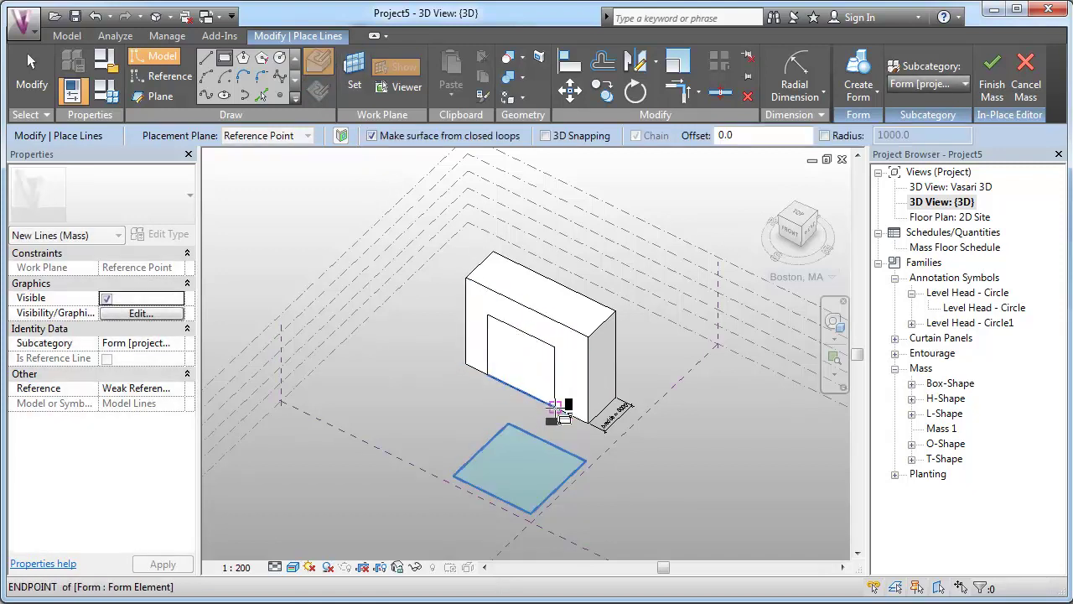
key("Escape")
key("Escape")
- Create a void form from the rectangle on the block's front face and push it about 2780 mm deep into the block
left_click(522, 359)
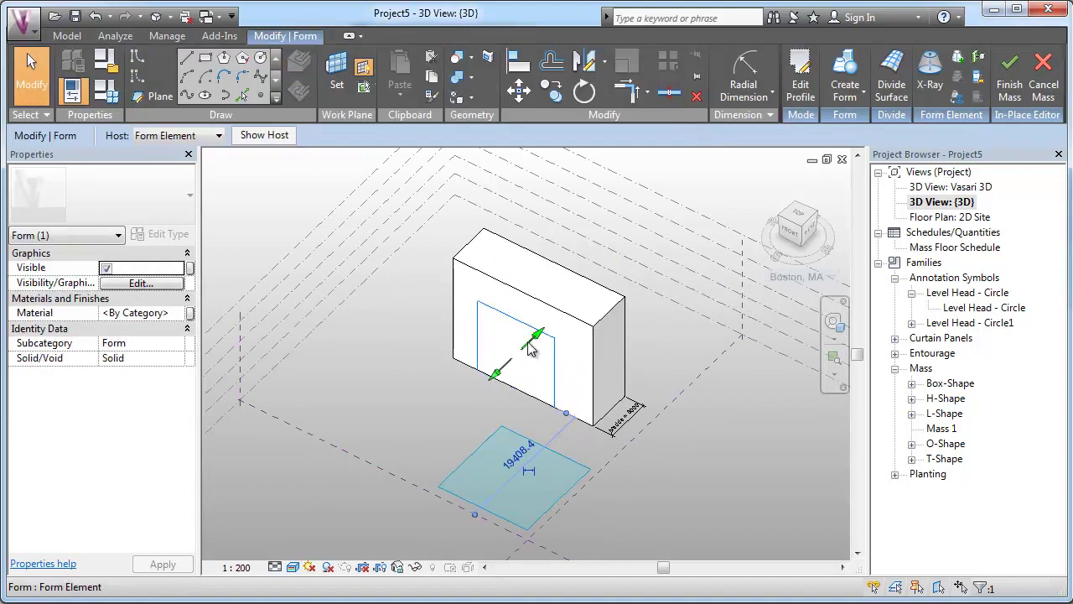
left_click(846, 92)
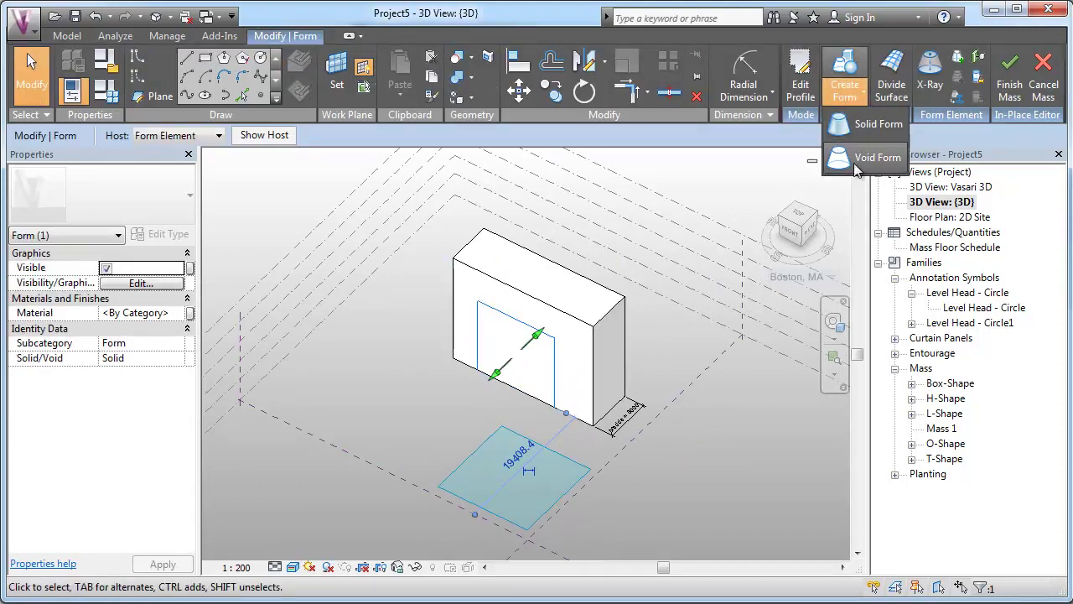
left_click(872, 157)
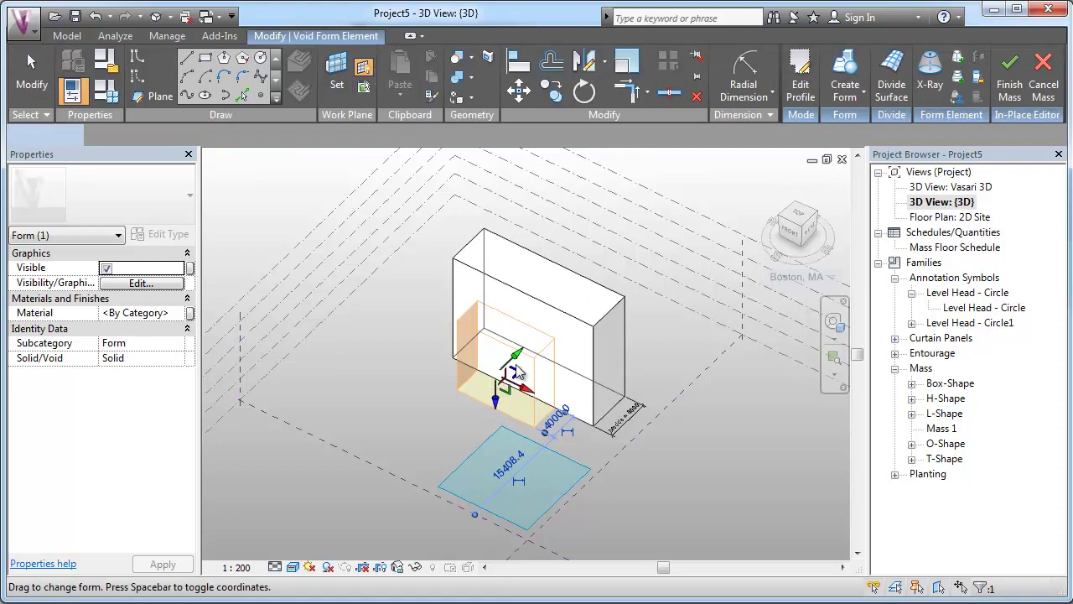
left_click_drag(514, 367, 547, 336)
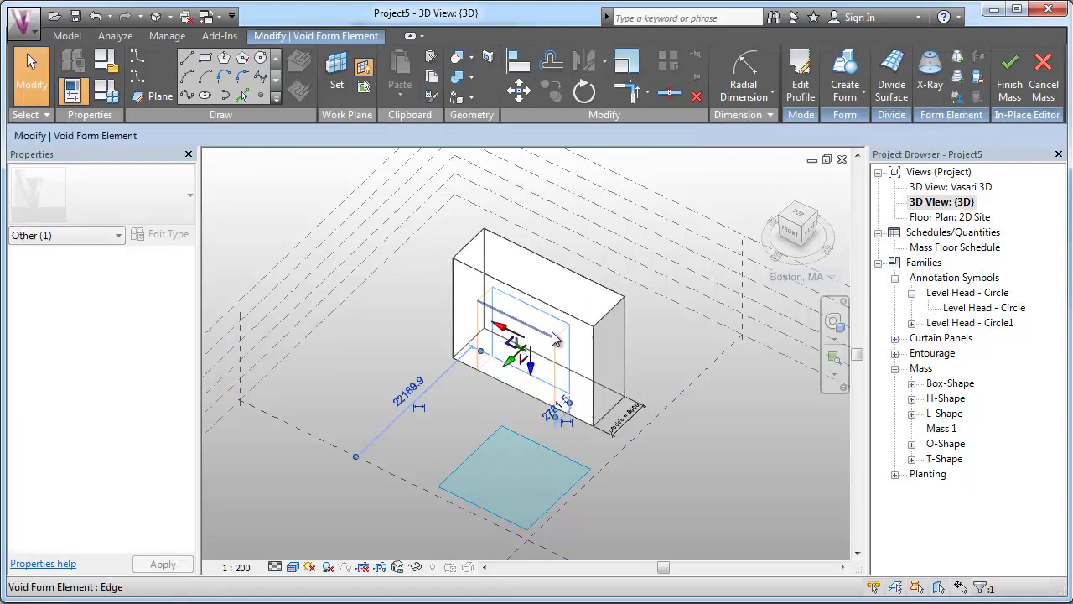
left_click(659, 377)
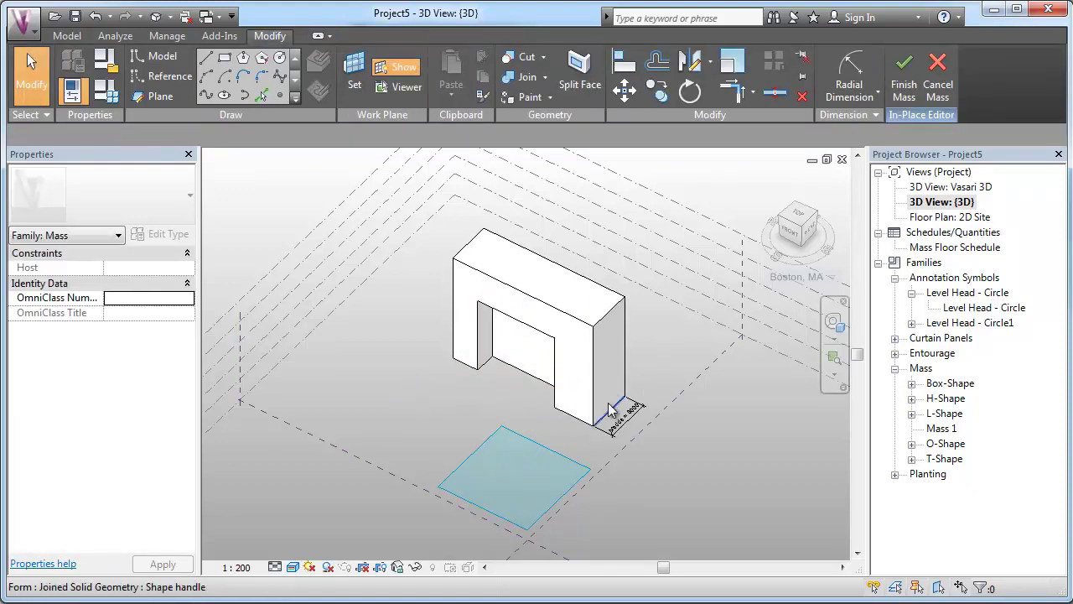
- Finish the in-place mass and return to the project
left_click(903, 72)
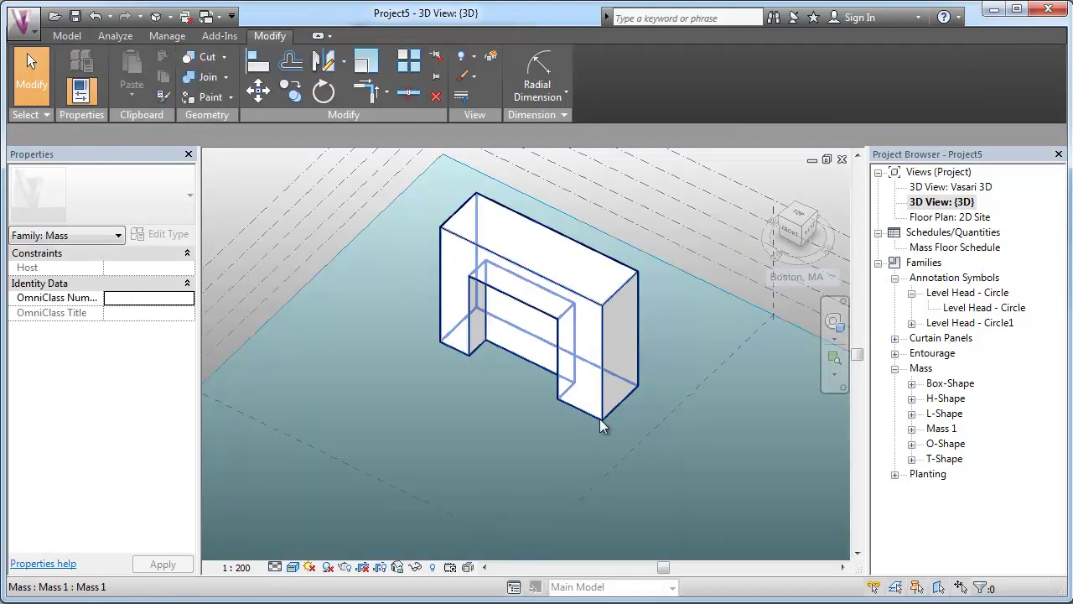
left_click(508, 355)
middle_click_drag(508, 354, 506, 402, "shift")
left_click(506, 402)
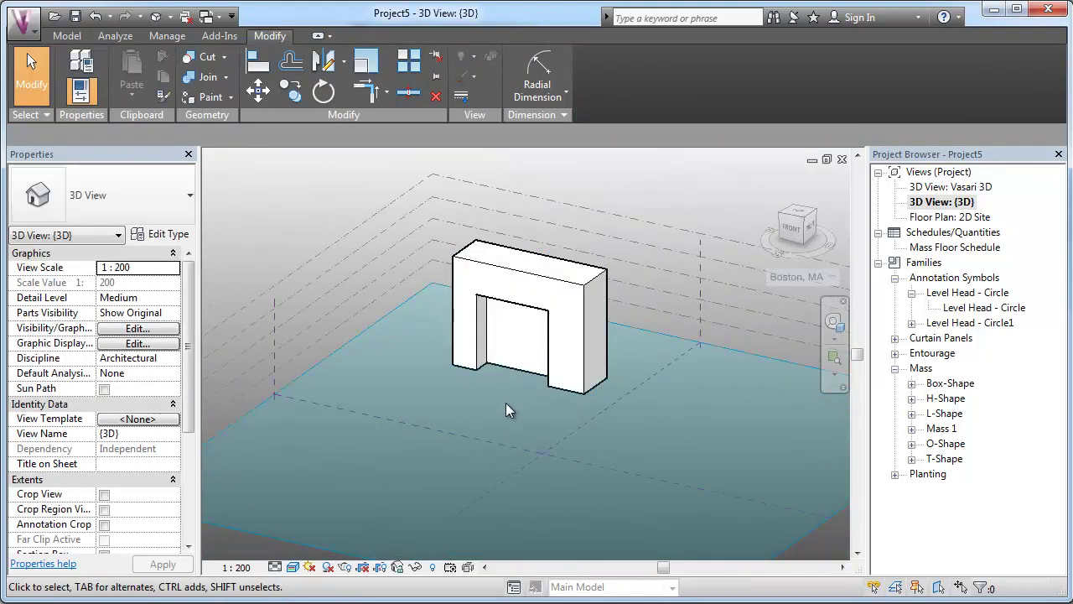
- Add mass floors to the finished mass at Levels 1 through 6
left_click(575, 365)
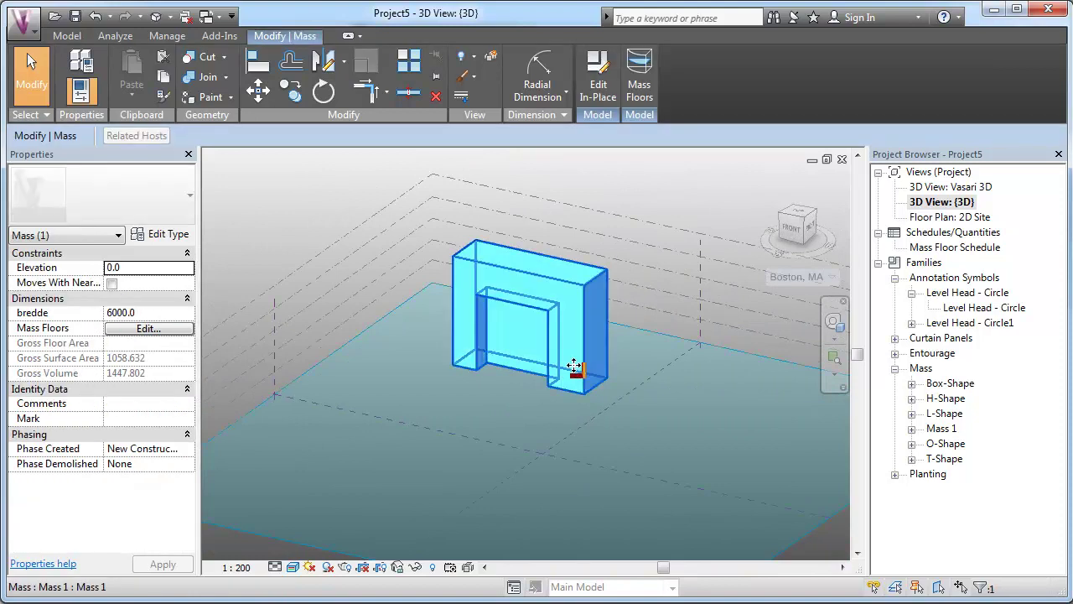
middle_click_drag(575, 366, 646, 225, "shift")
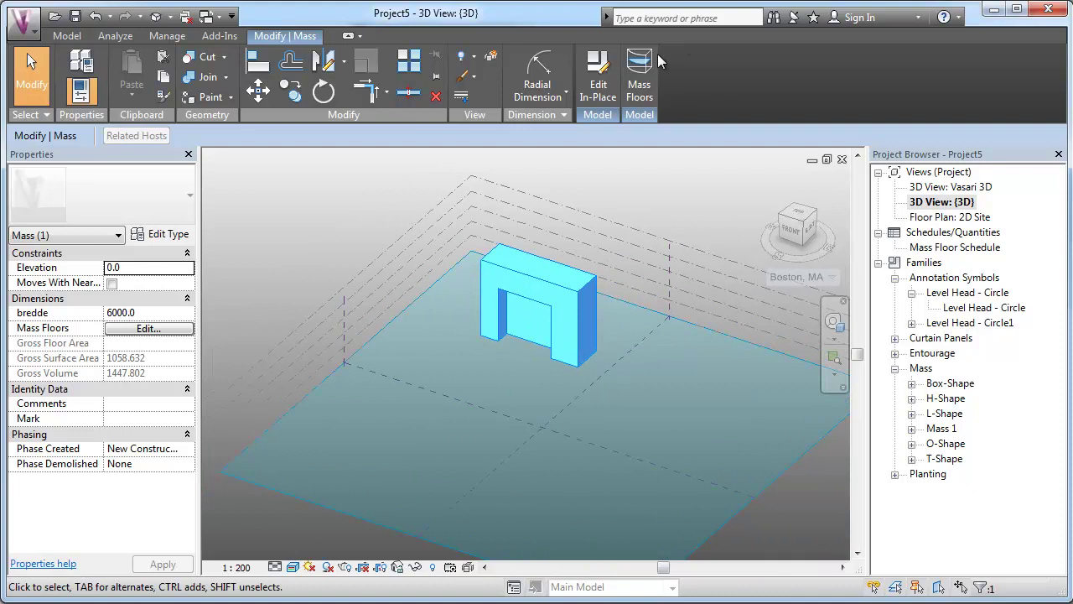
left_click(647, 75)
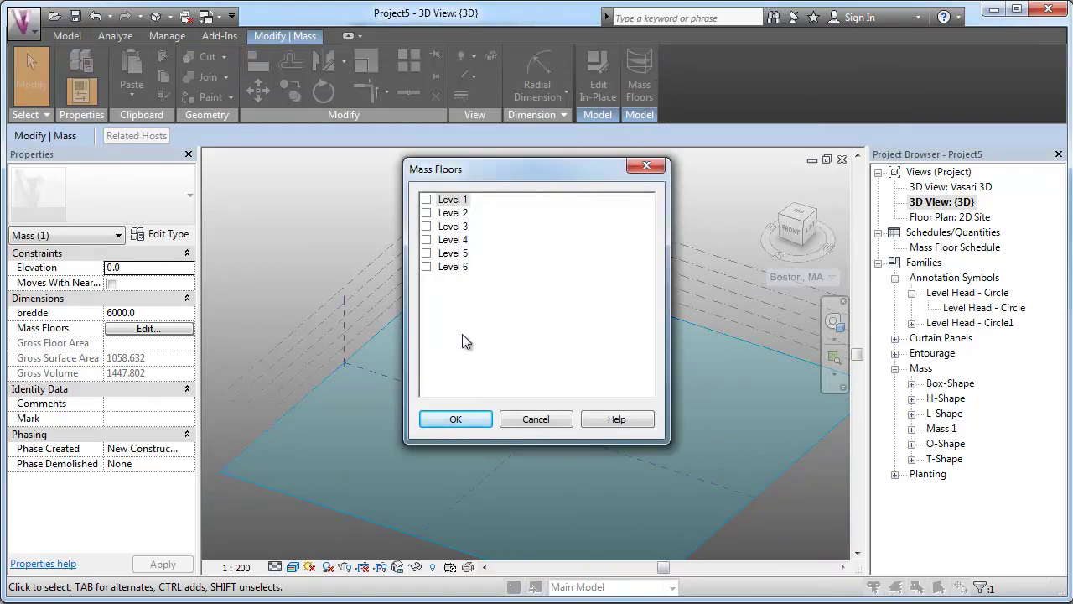
left_click(464, 266, "shift")
left_click(426, 266)
left_click(455, 419)
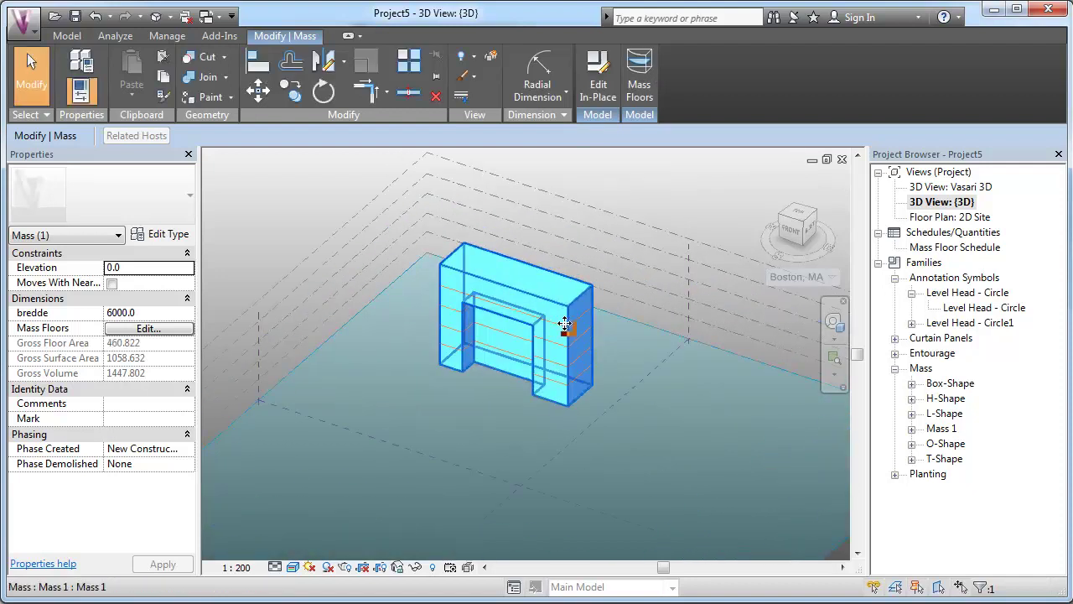
double_click(940, 248)
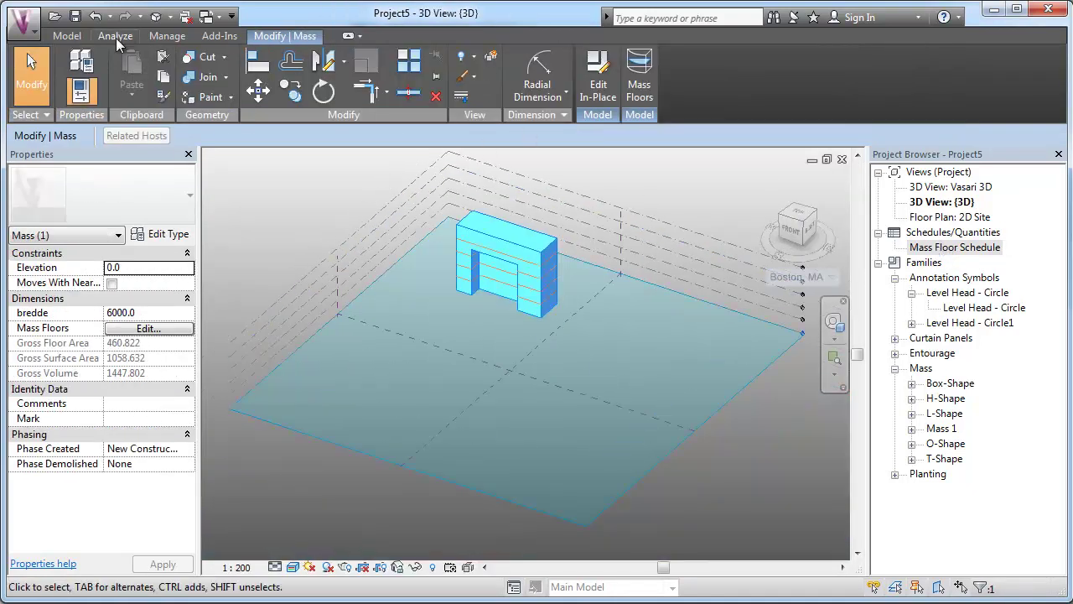
- Set the perimeter offset to 0.0 in the energy settings
left_click(116, 38)
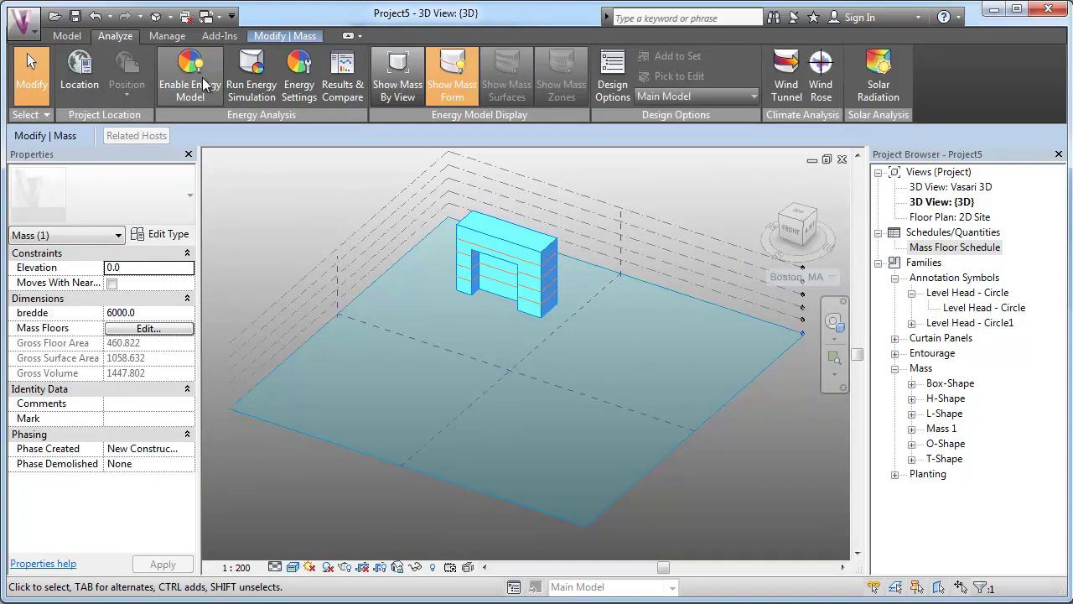
scroll(514, 254, "up", 2)
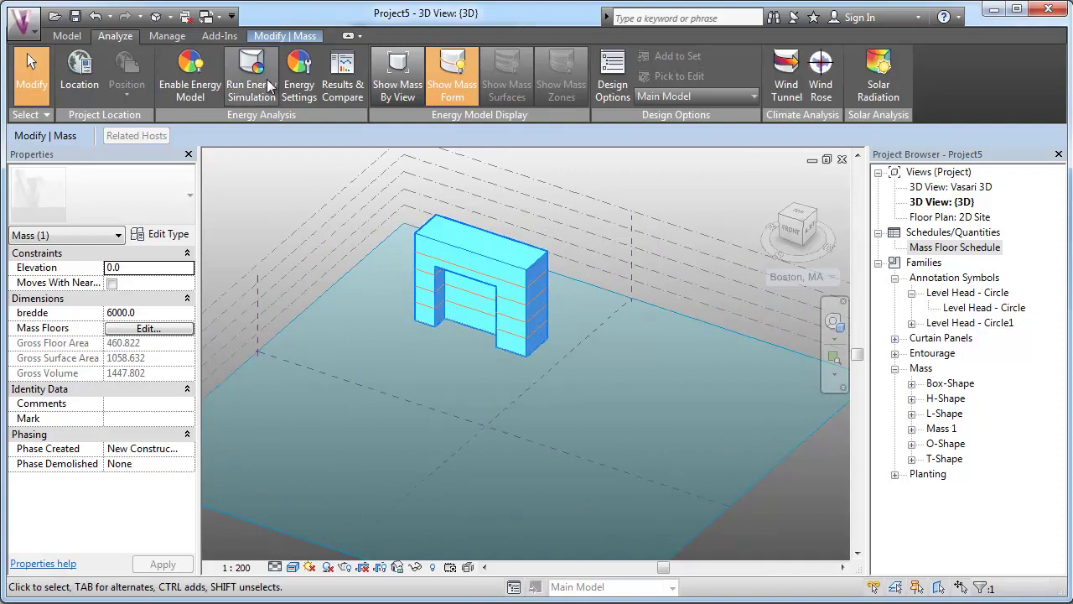
left_click(298, 80)
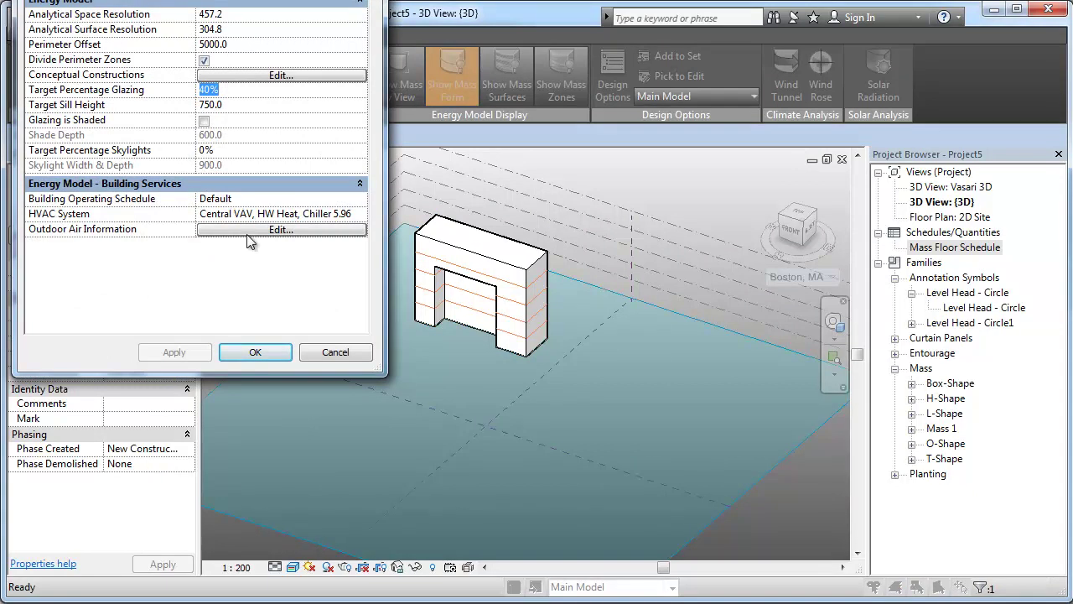
left_click(244, 48)
left_click(256, 352)
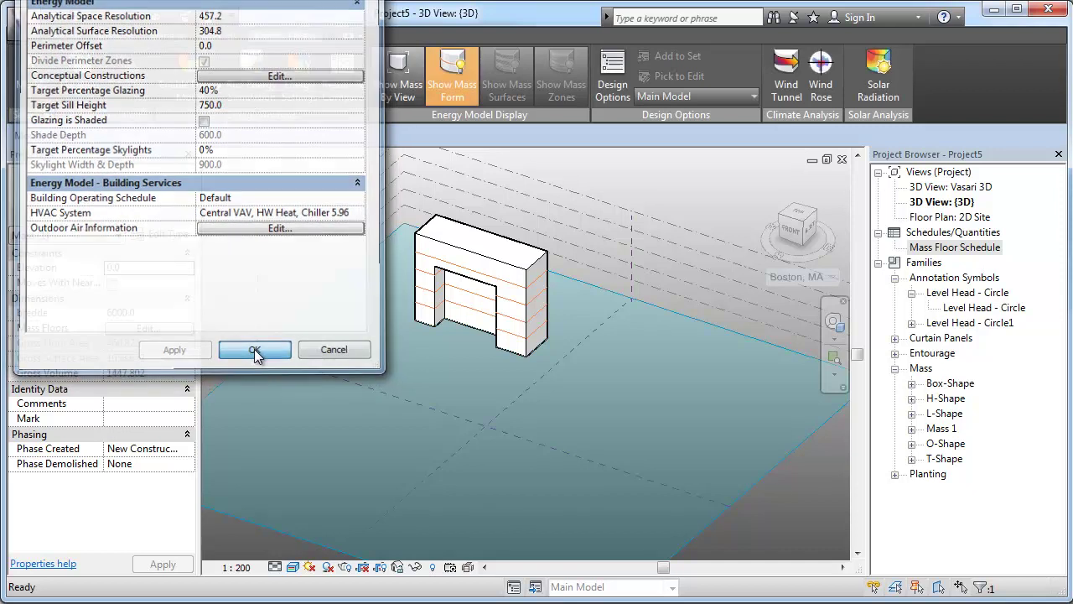
- Enable the energy model and view its mass zones and mass surfaces, then return to the mass form display
left_click(191, 99)
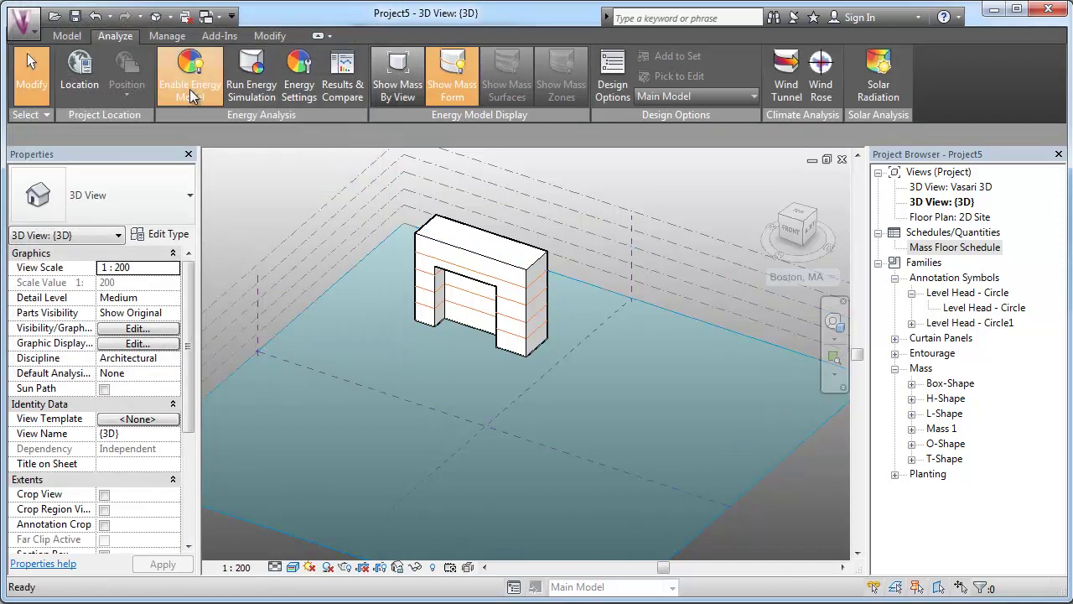
middle_click_drag(494, 349, 625, 501, "shift")
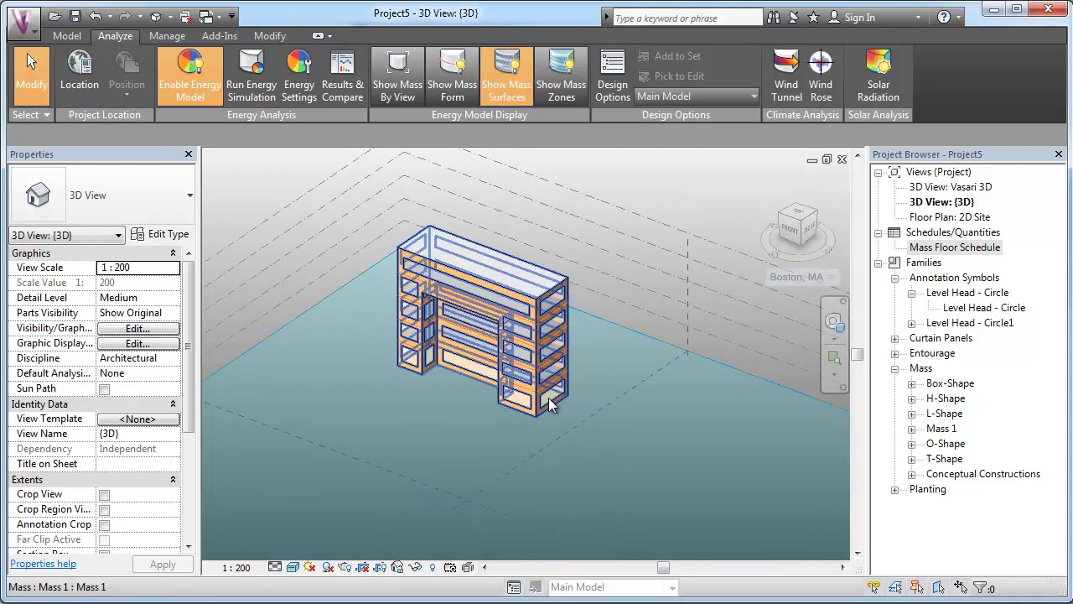
left_click(559, 94)
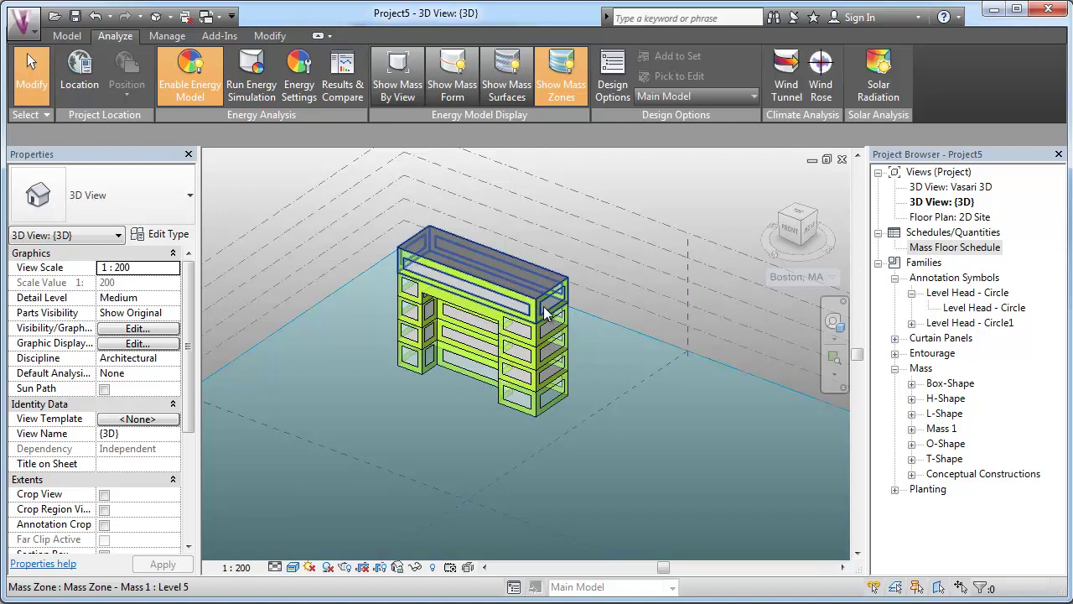
left_click(507, 84)
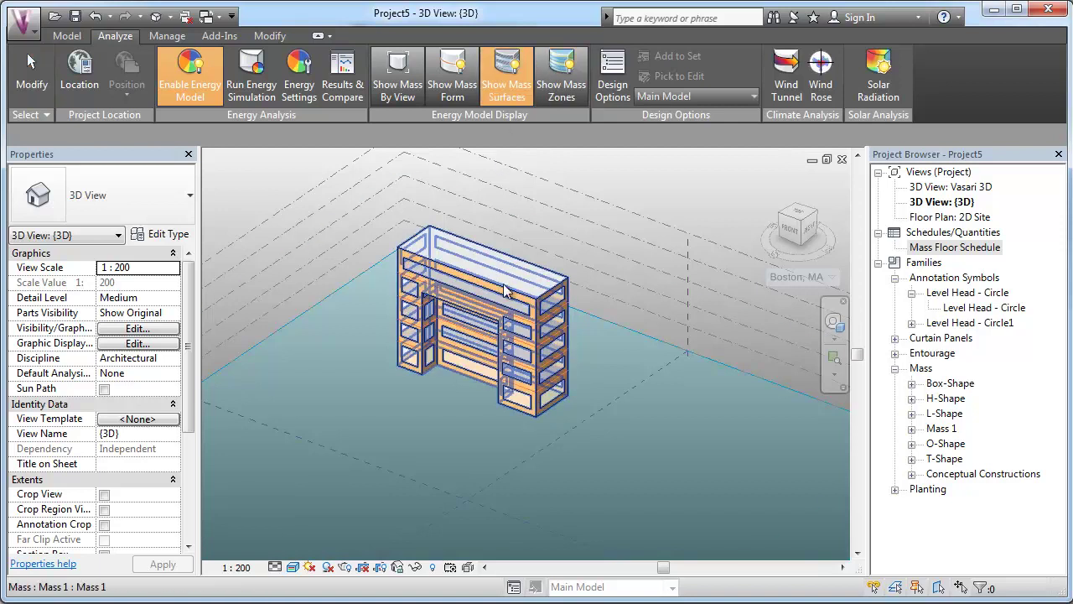
left_click(449, 79)
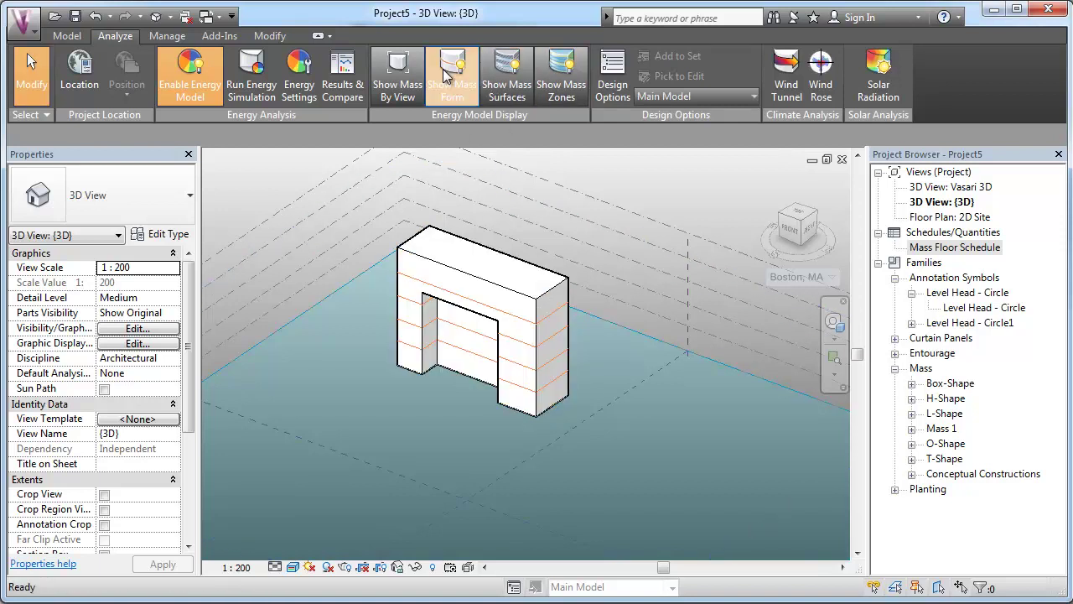
- Remove the mass floors from the mass at Levels 1 through 6
left_click(498, 328)
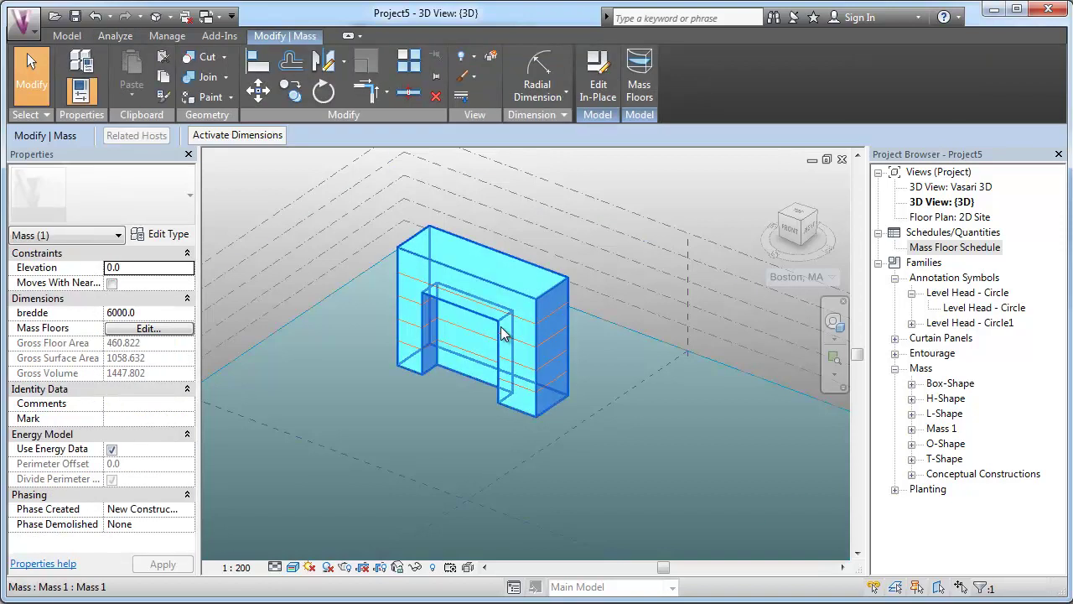
left_click(637, 84)
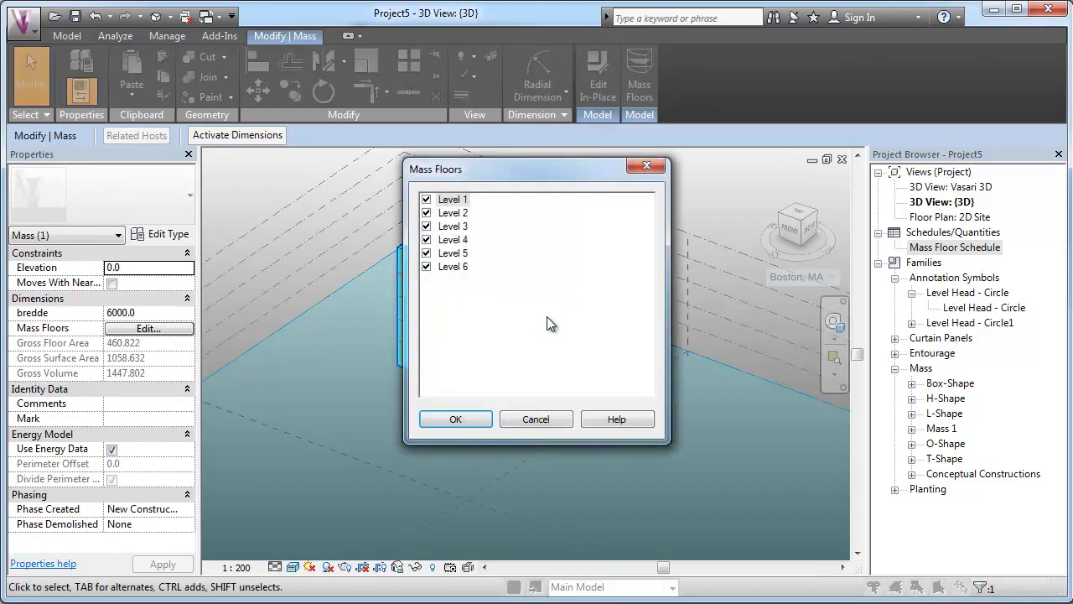
left_click(458, 266, "shift")
left_click(462, 417)
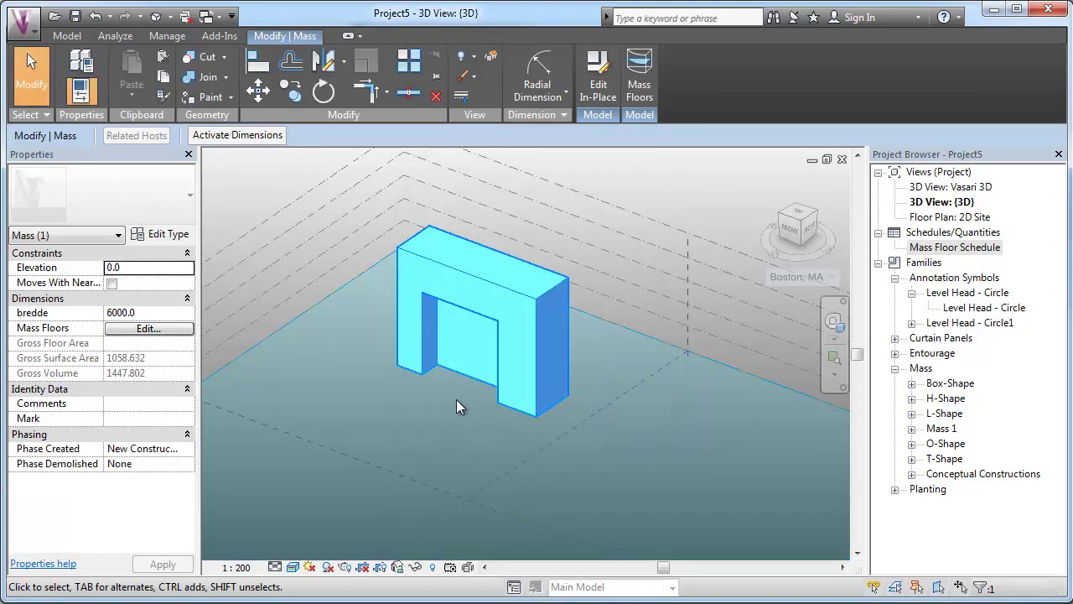
- Bring up the climate and solar analysis tools for the selected mass
middle_click_drag(650, 382, 390, 226, "shift")
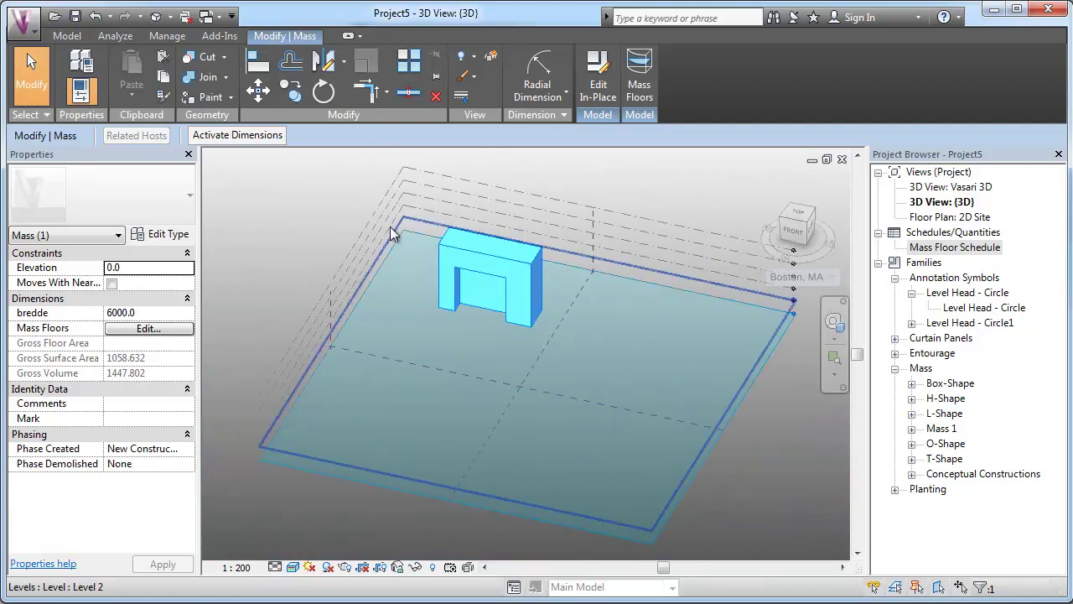
left_click(122, 39)
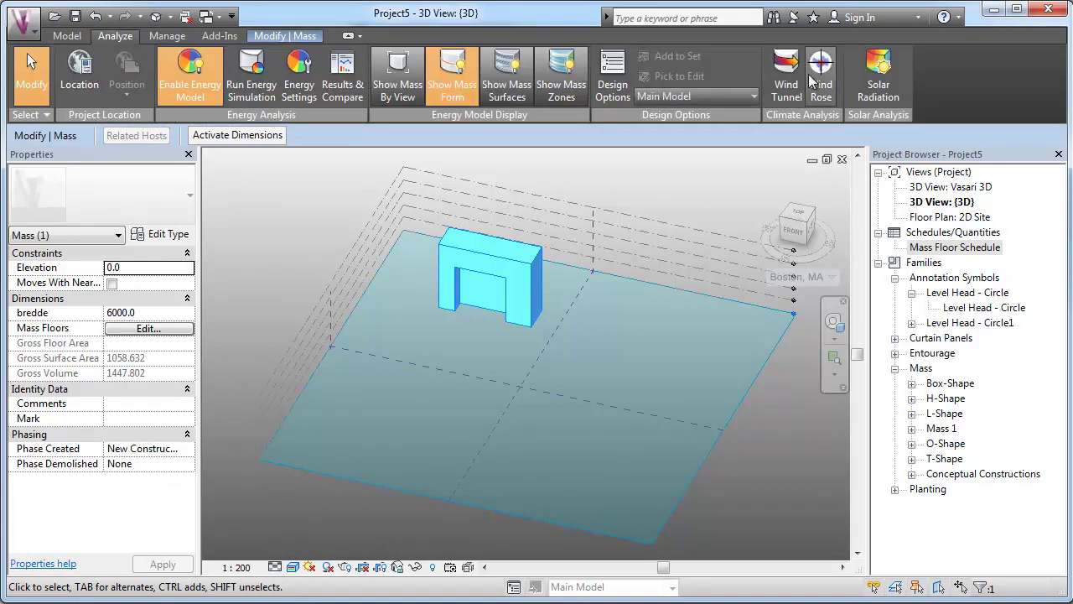